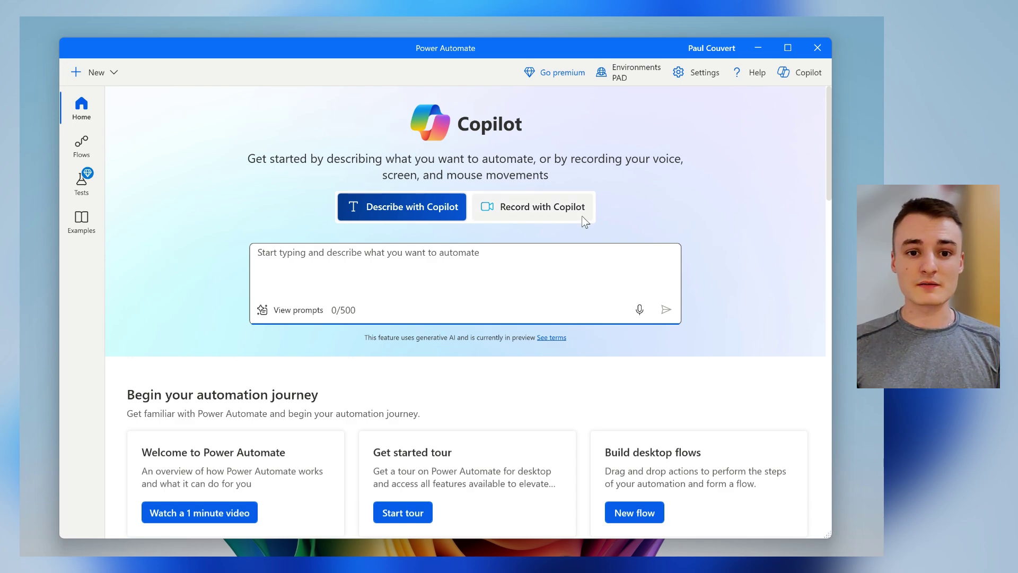
# Step: Launch the Record with Copilot recorder and move its window to the upper left
pyautogui.click(554, 214)
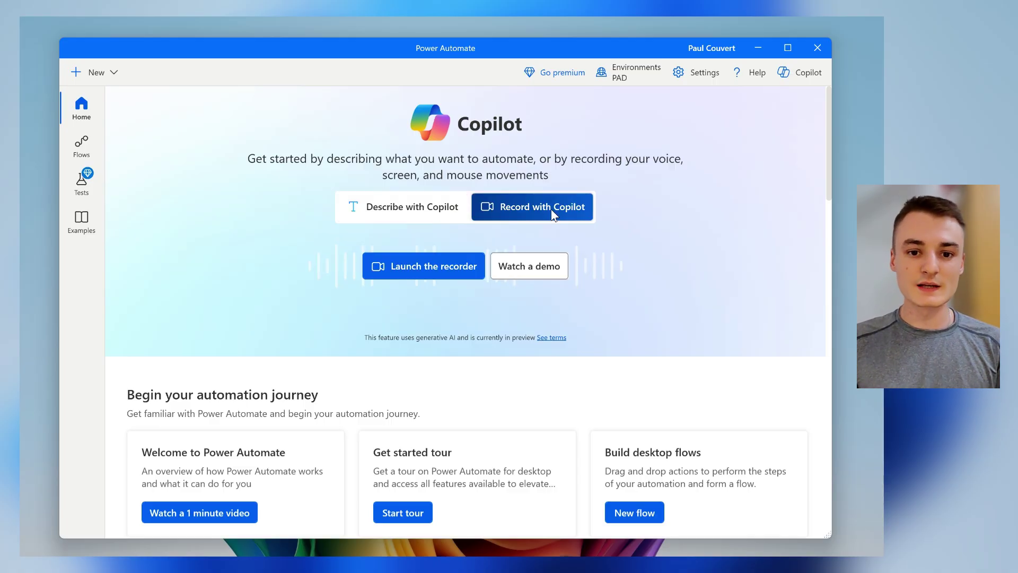
pyautogui.click(425, 274)
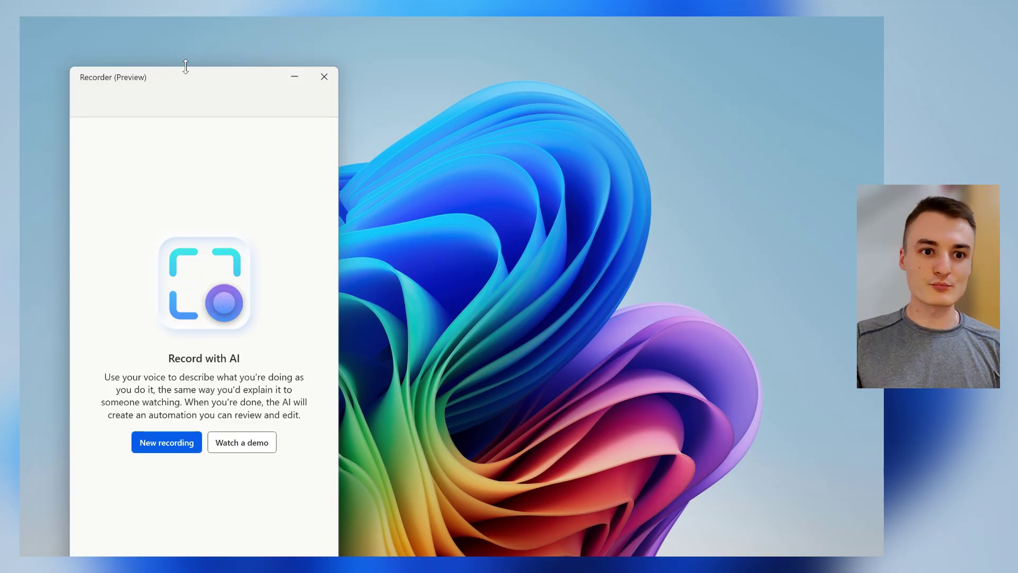
pyautogui.moveTo(186, 66); pyautogui.dragTo(174, 84)
pyautogui.moveTo(206, 117); pyautogui.dragTo(165, 41)
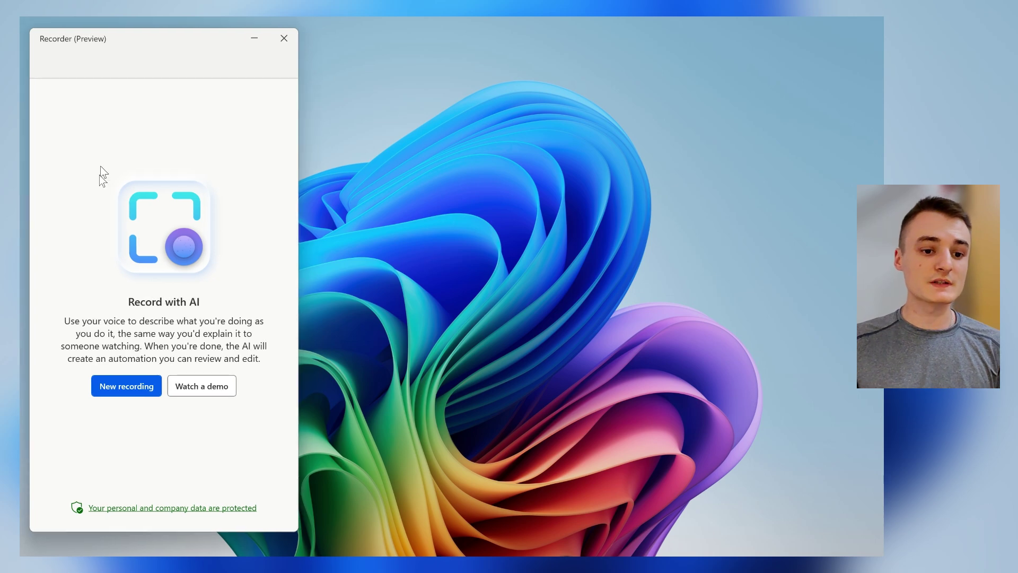
# Step: Start a new recording to reach the Recording settings page
pyautogui.click(114, 394)
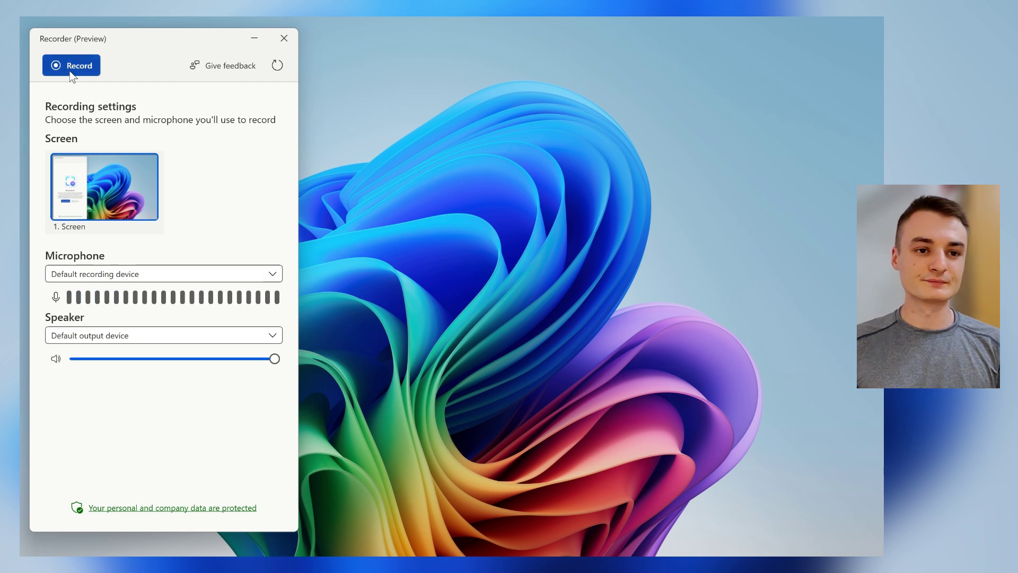
# Step: Start recording and bring the Sessions.xlsx spreadsheet into focus
pyautogui.click(71, 66)
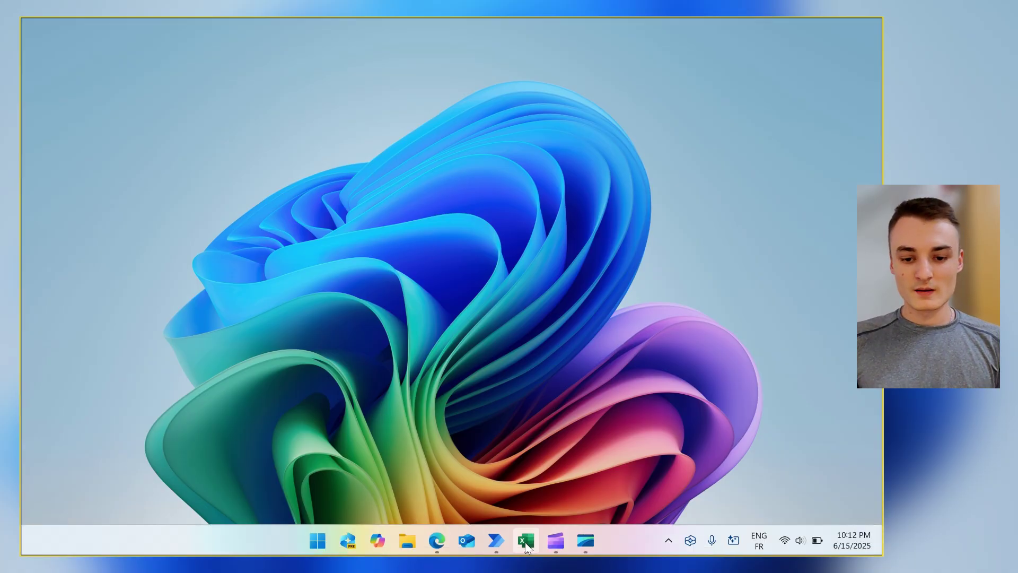
pyautogui.click(526, 542)
pyautogui.click(552, 336)
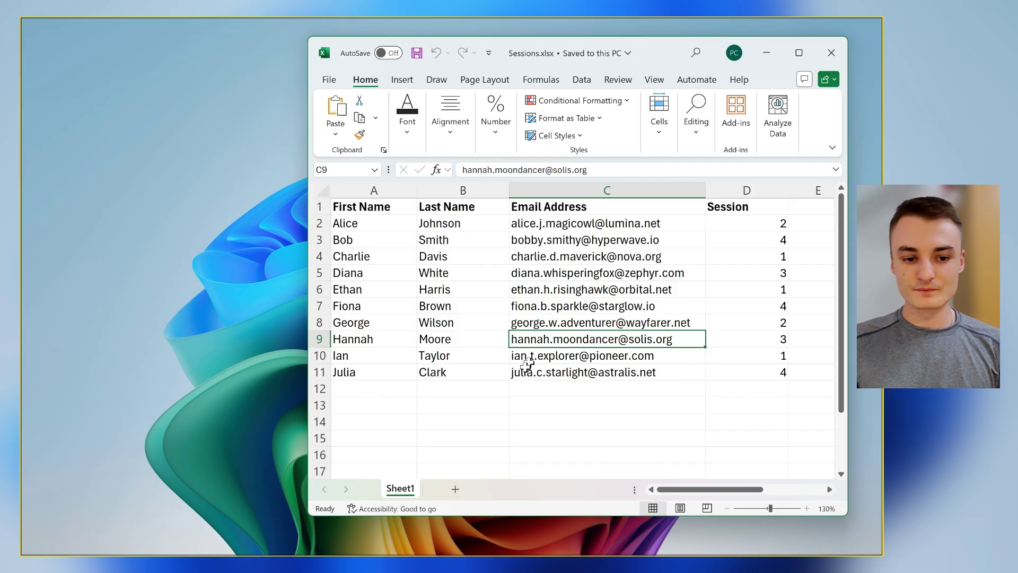
# Step: Bring the Event Registration form forward in Edge and position its window
pyautogui.moveTo(460, 556)
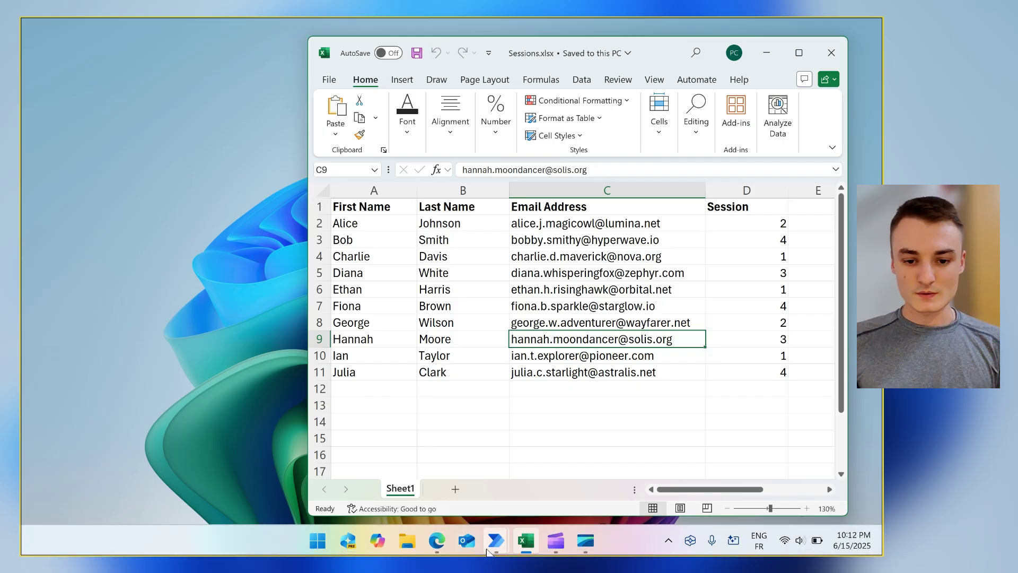
pyautogui.moveTo(437, 541)
pyautogui.moveTo(493, 470)
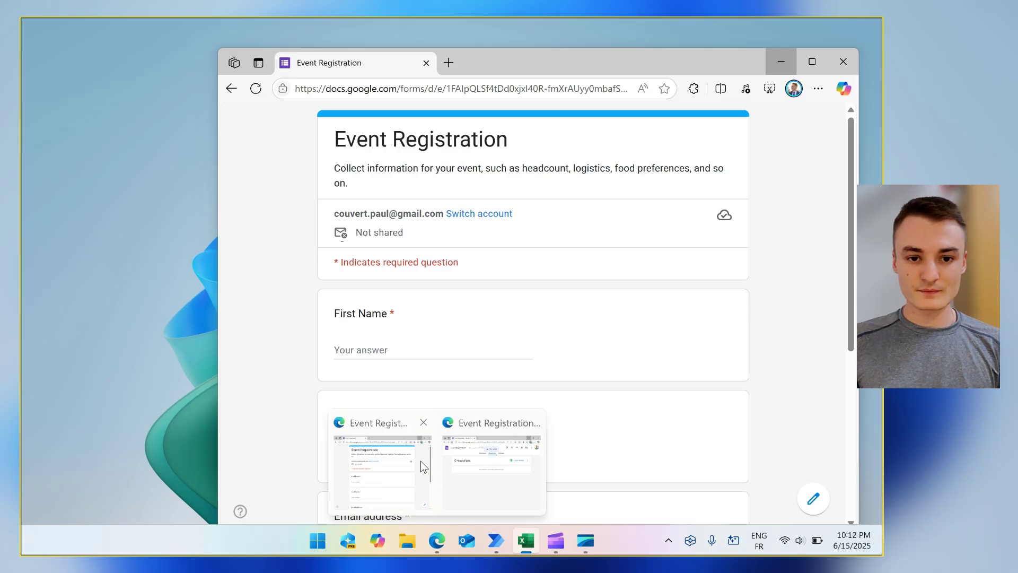
pyautogui.click(421, 461)
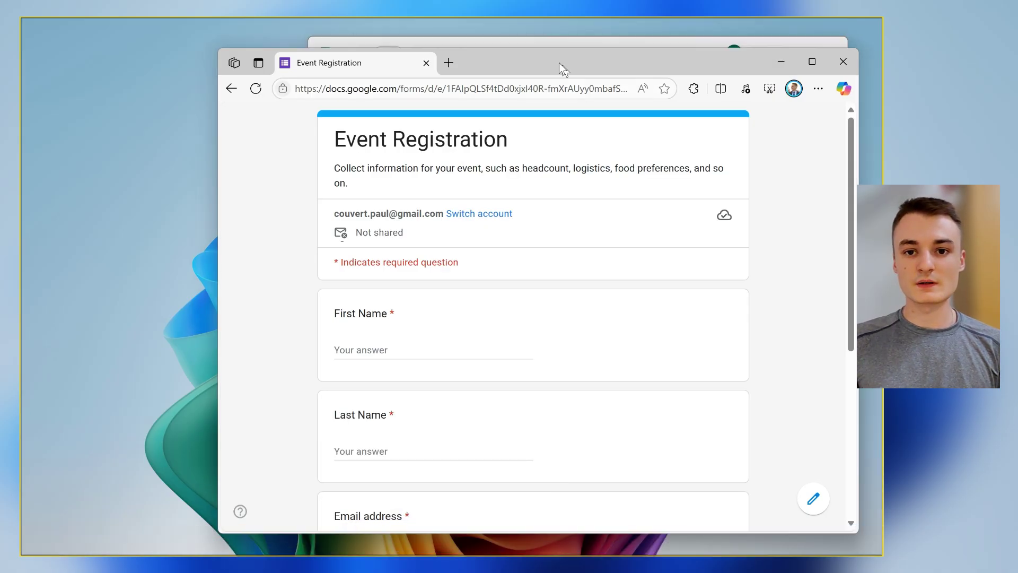
pyautogui.moveTo(553, 54); pyautogui.dragTo(575, 49)
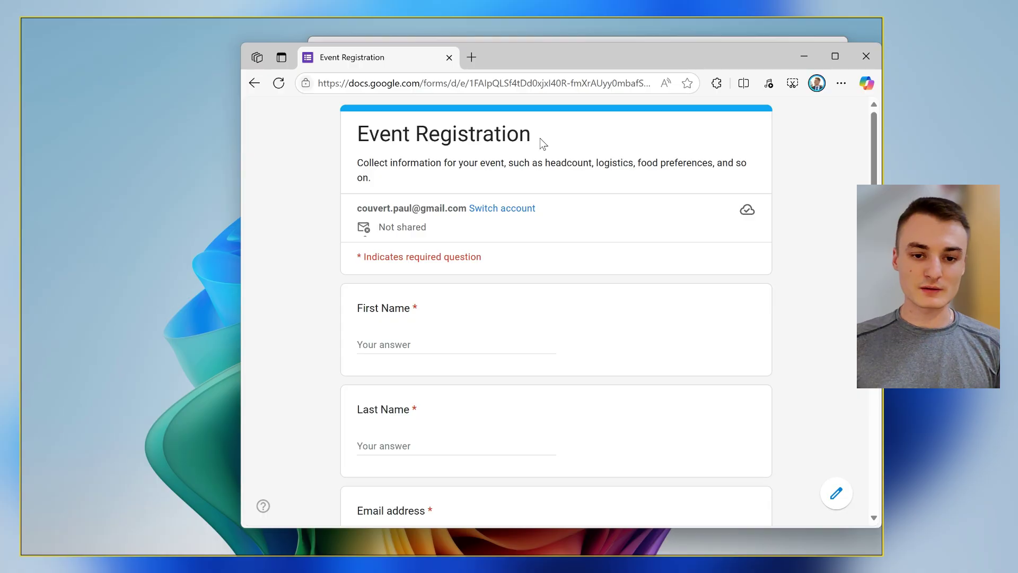
pyautogui.scroll(-1, 542, 143)
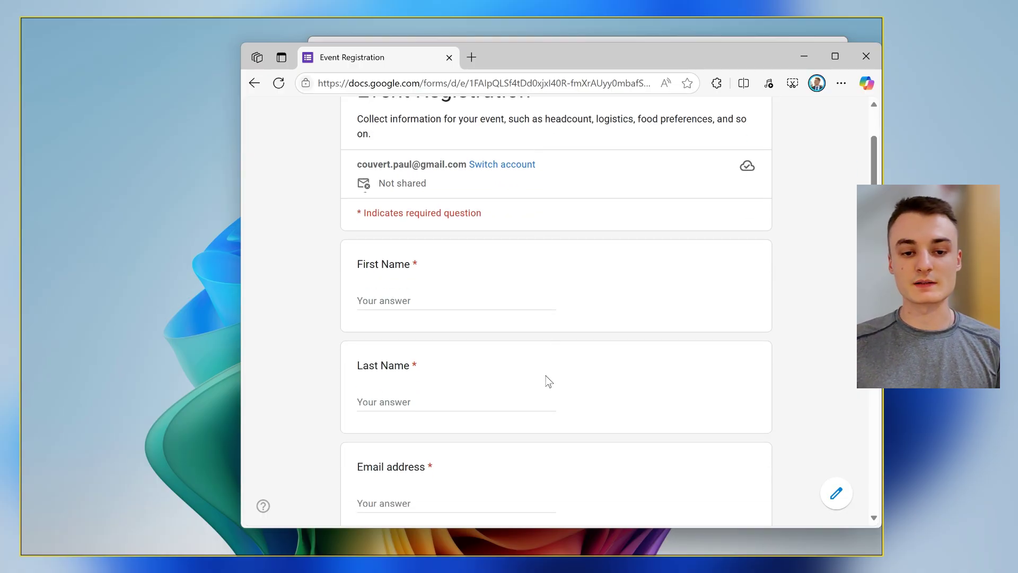
# Step: Copy the first name from cell A2 into the form's First Name answer
pyautogui.hotkey('alt', 'Tab')
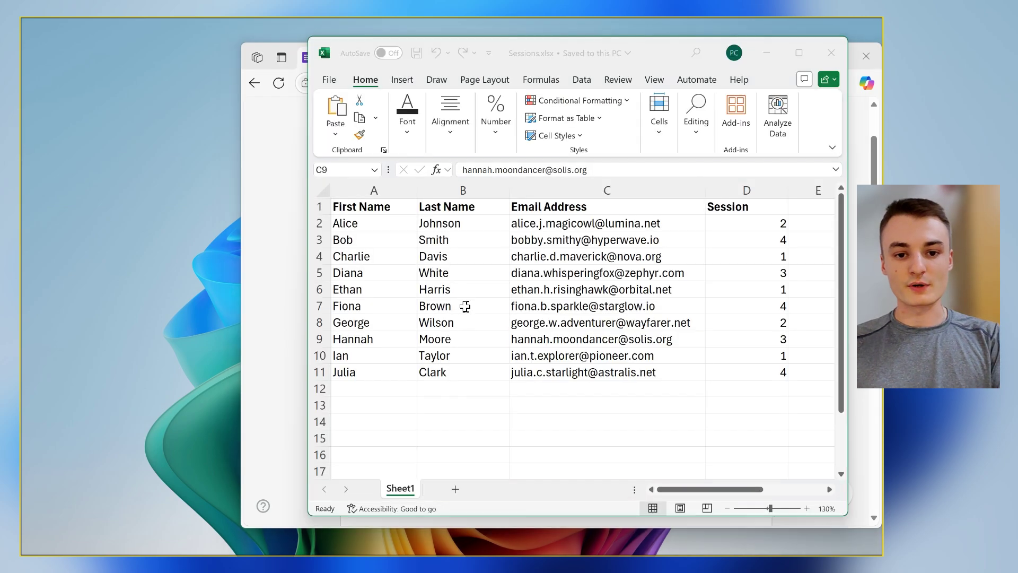
pyautogui.click(373, 224)
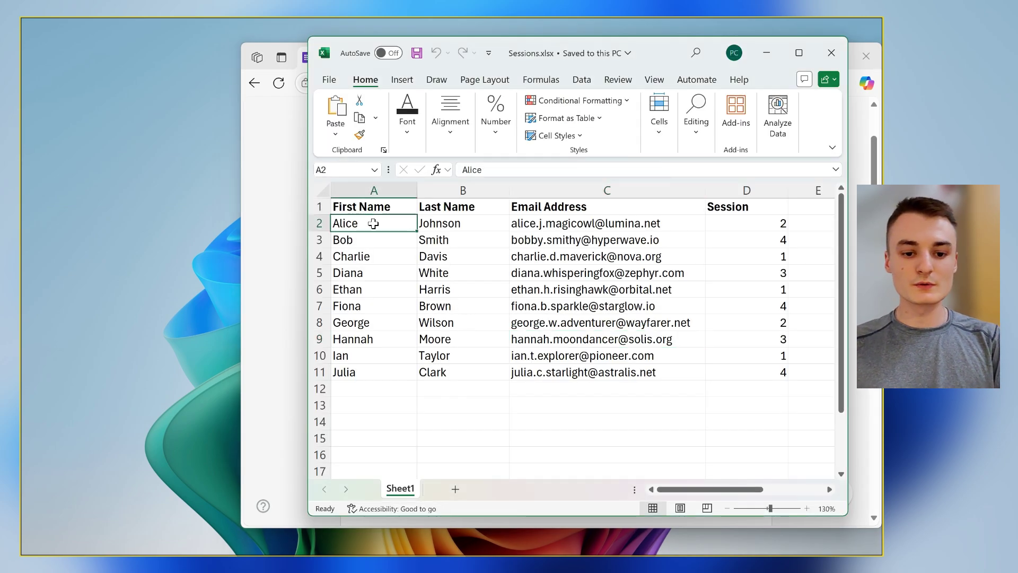
pyautogui.hotkey('ctrl', 'c')
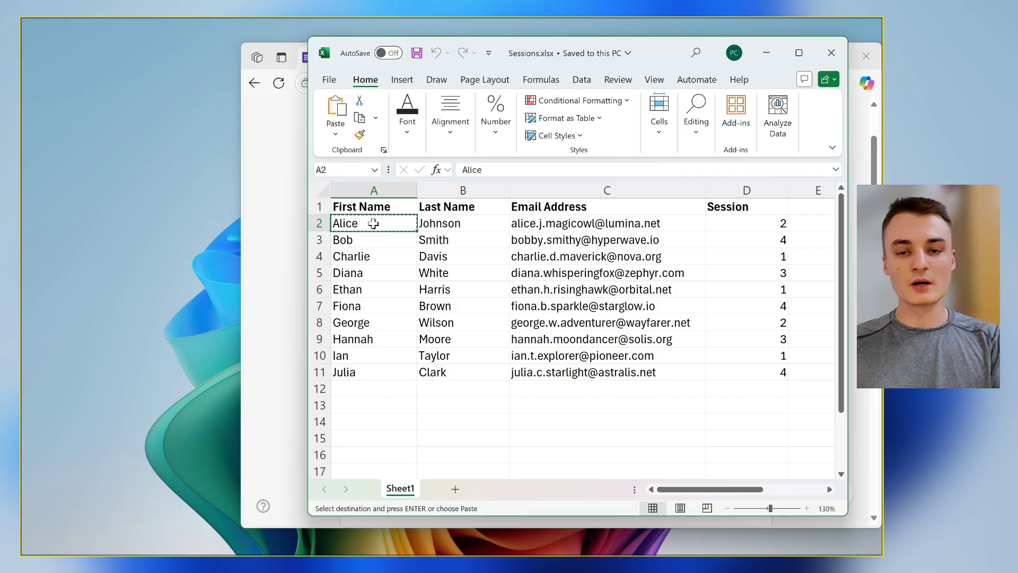
pyautogui.hotkey('alt', 'Tab')
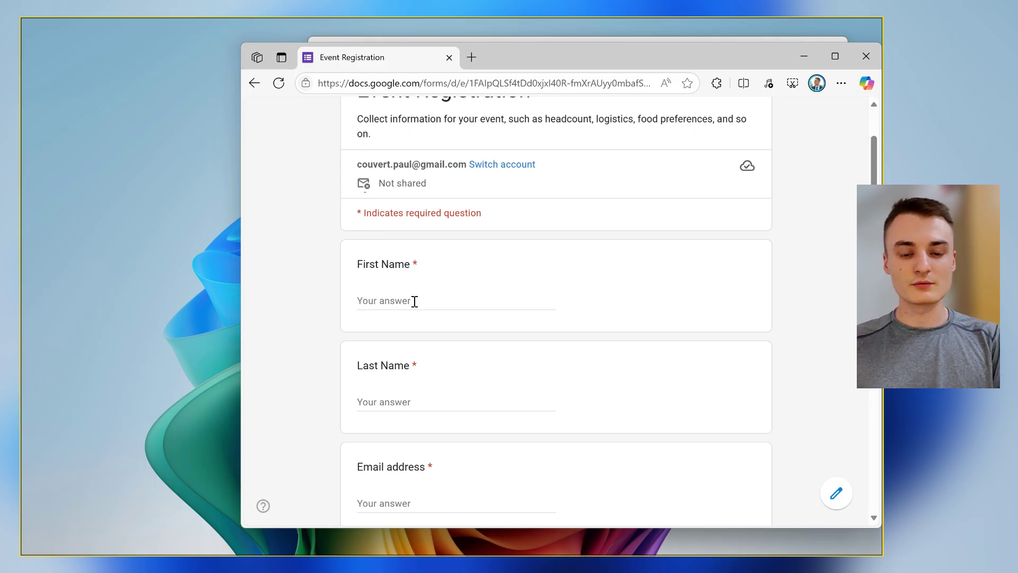
pyautogui.click(415, 302)
pyautogui.hotkey('ctrl', 'v')
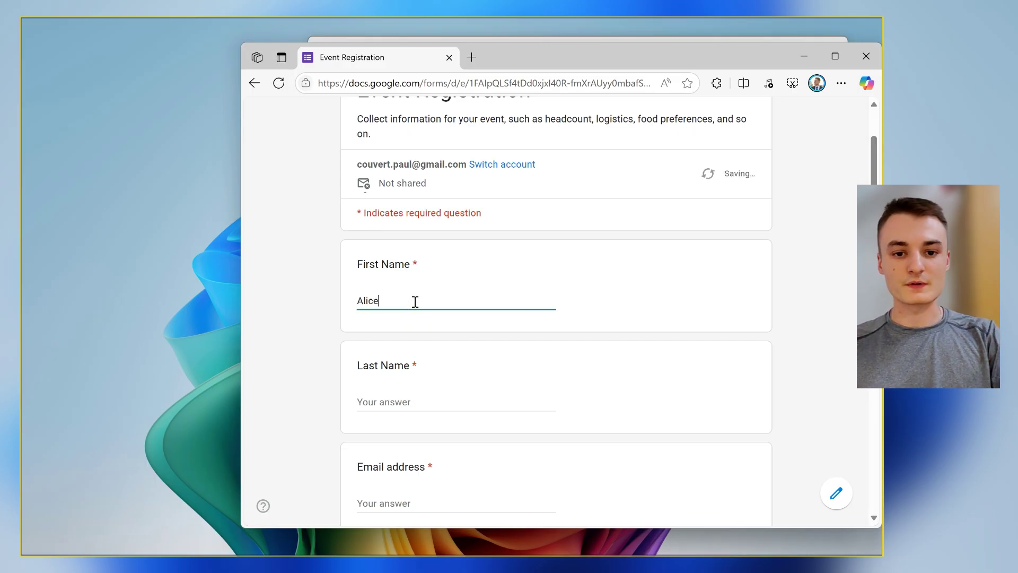
pyautogui.scroll(-2, 587, 275)
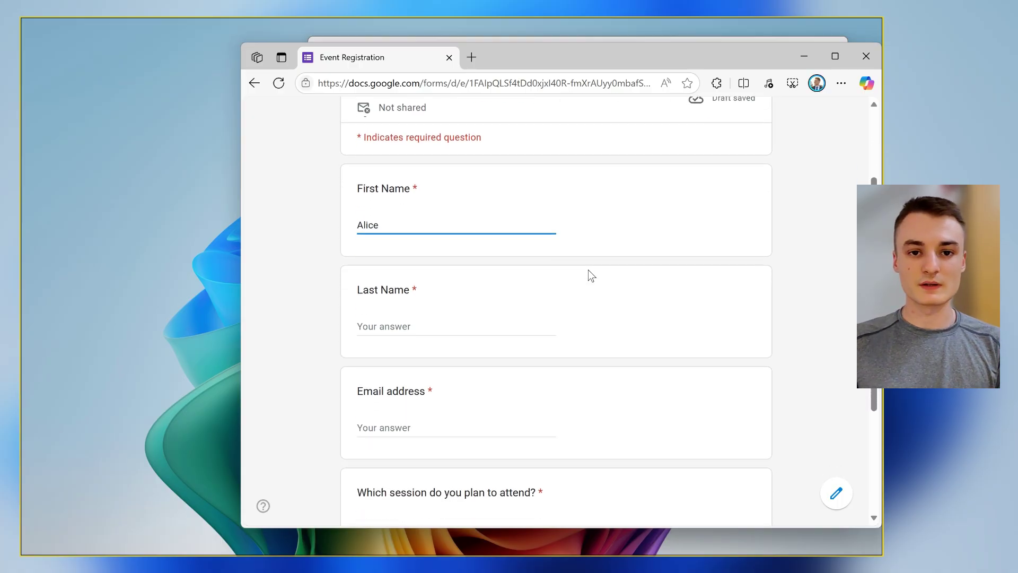
# Step: Copy the last name Johnson from cell B2 into the form's Last Name answer
pyautogui.hotkey('alt', 'Tab')
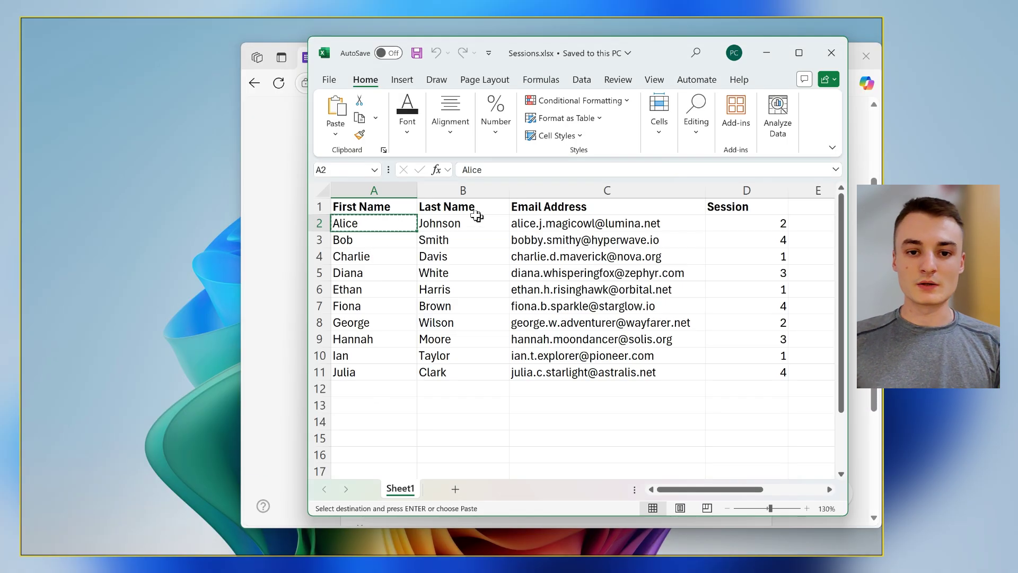
pyautogui.click(467, 221)
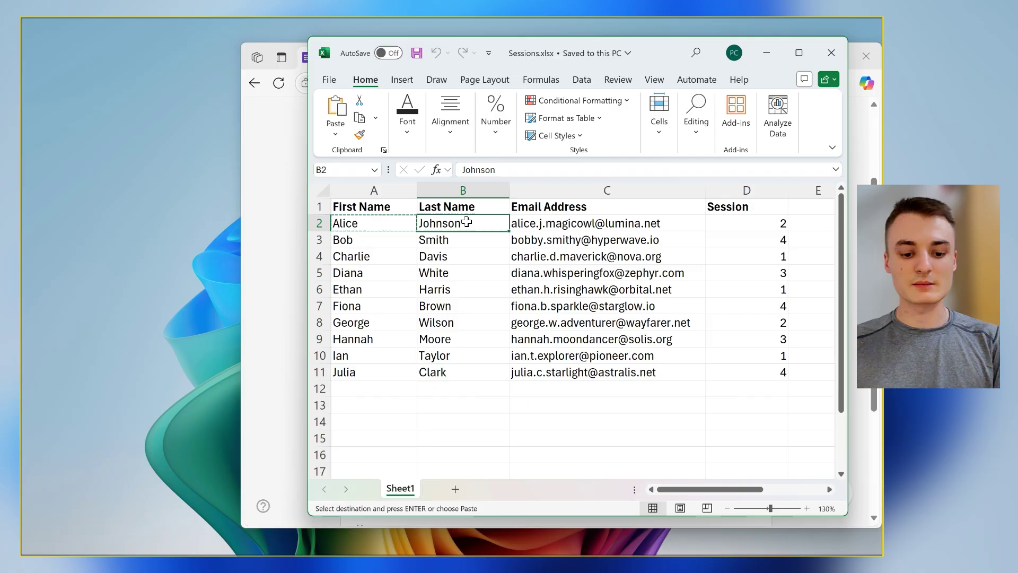
pyautogui.hotkey('ctrl', 'c')
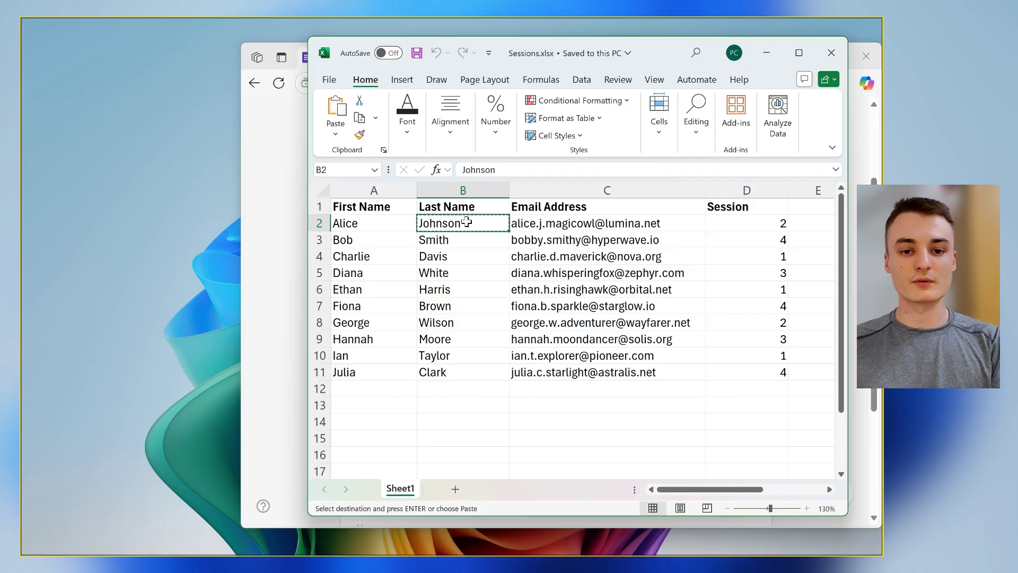
pyautogui.hotkey('alt', 'Tab')
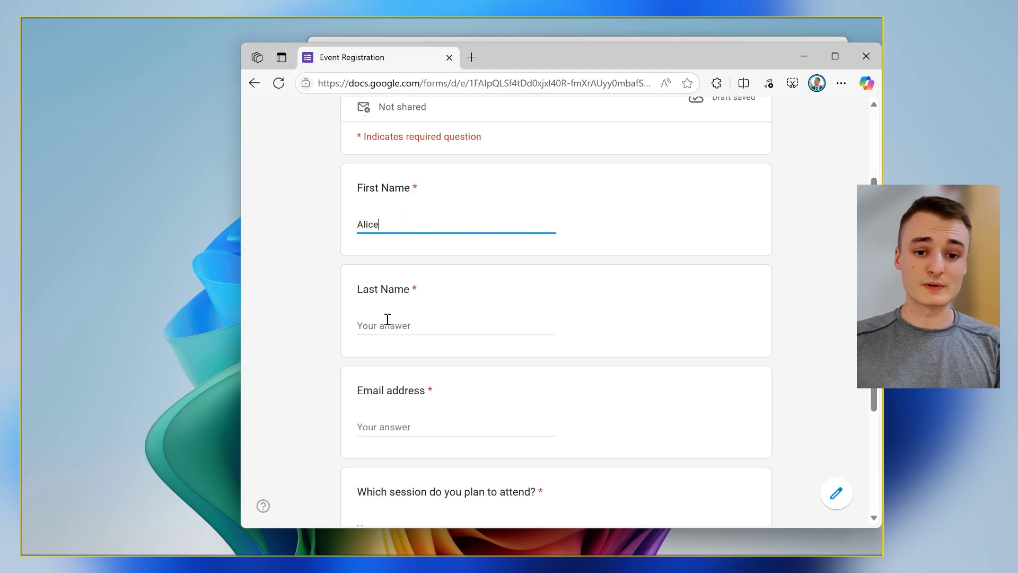
pyautogui.click(387, 319)
pyautogui.hotkey('ctrl', 'v')
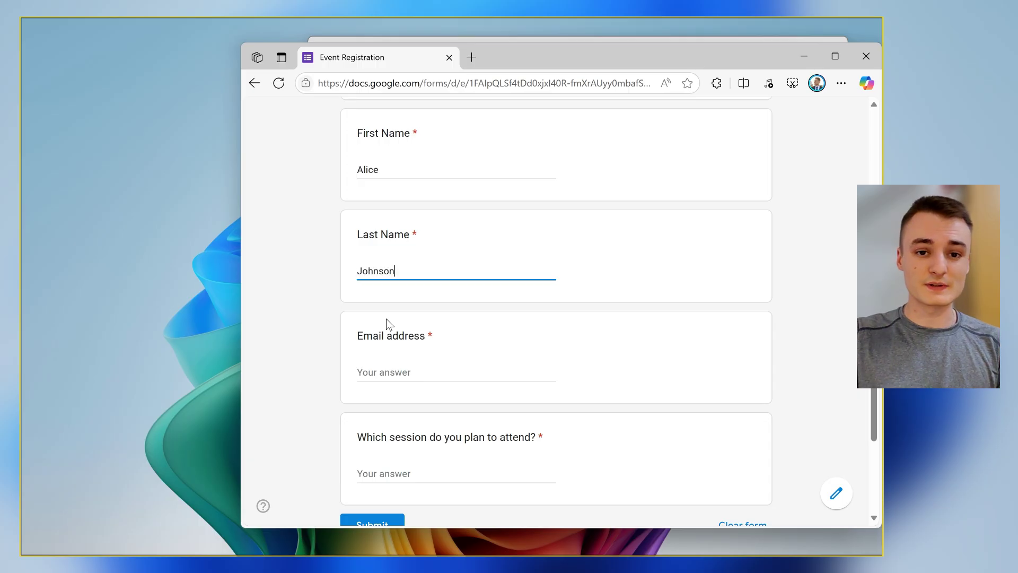
pyautogui.scroll(-1, 603, 281)
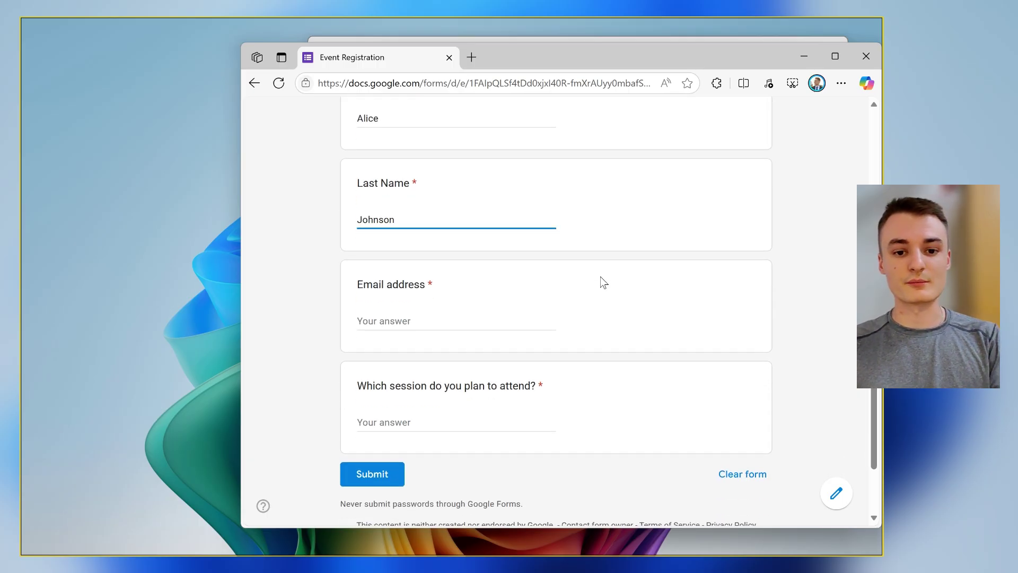
# Step: Copy the first attendee's email address from cell C2 of Sessions
pyautogui.hotkey('alt', 'Tab')
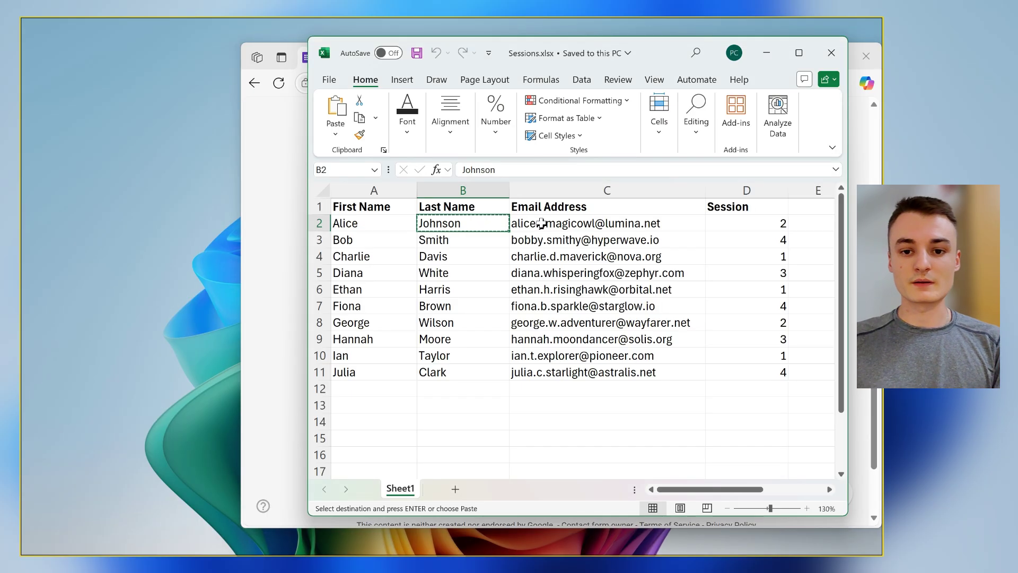
pyautogui.click(541, 223)
pyautogui.hotkey('ctrl', 'c')
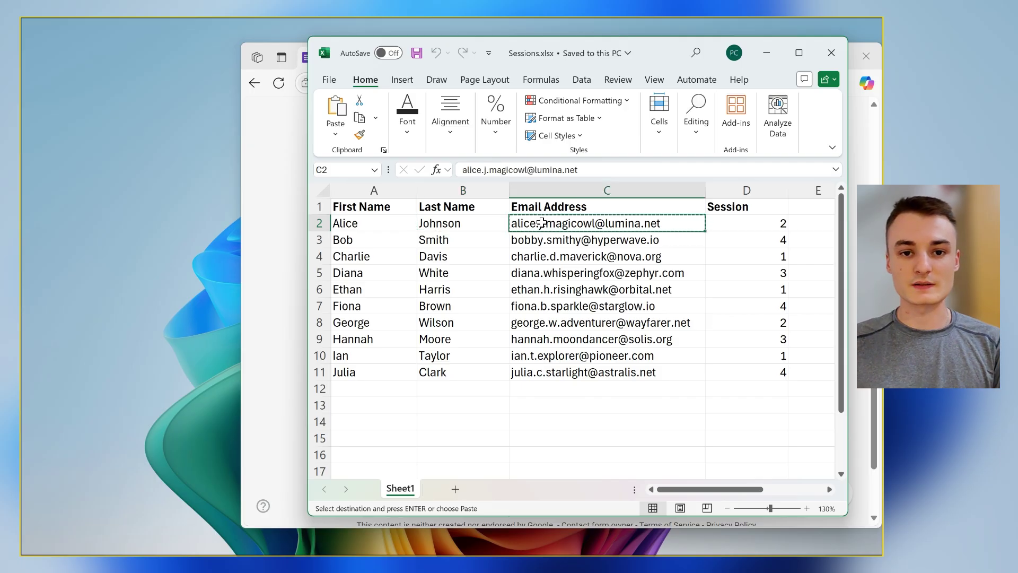
# Step: Paste the copied email address into the form's Email address answer
pyautogui.press('super+Tab')
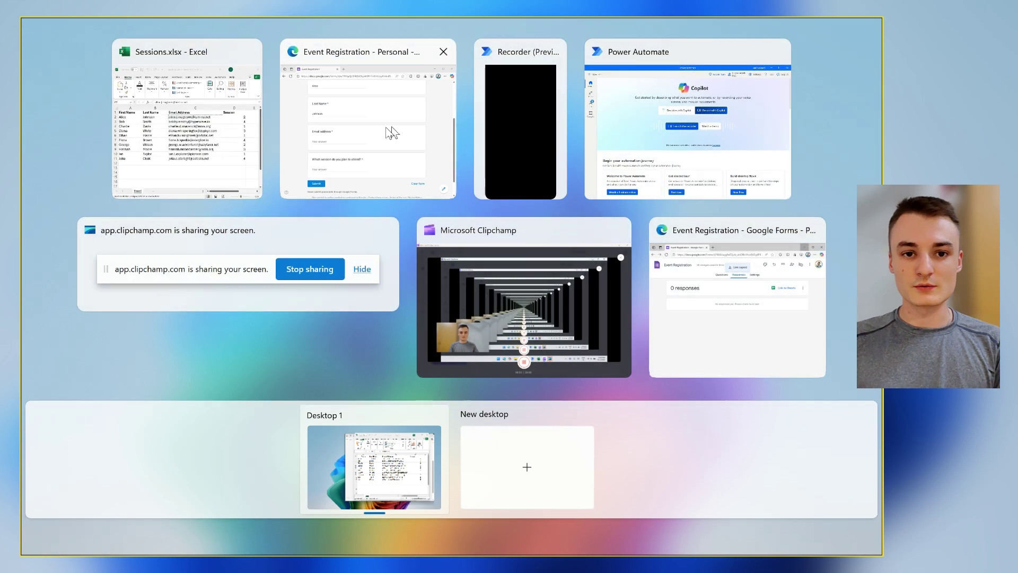
pyautogui.click(400, 121)
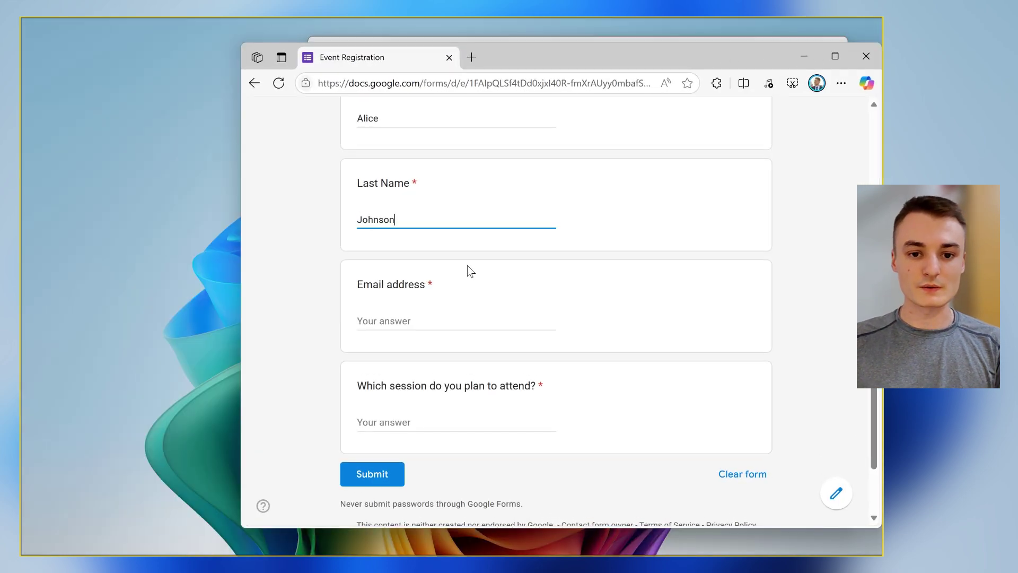
pyautogui.click(377, 325)
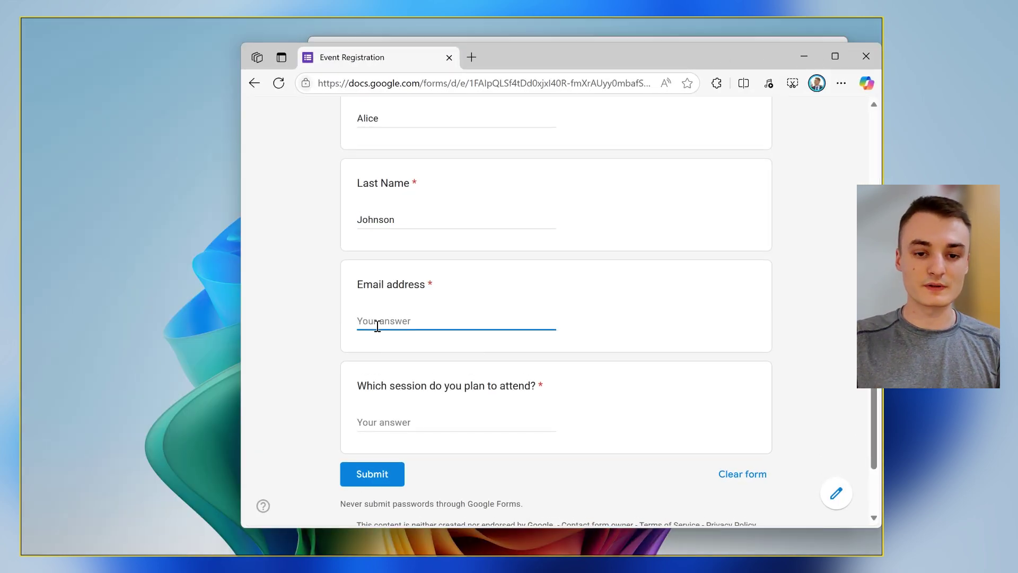
pyautogui.hotkey('ctrl', 'v')
pyautogui.scroll(-1, 377, 326)
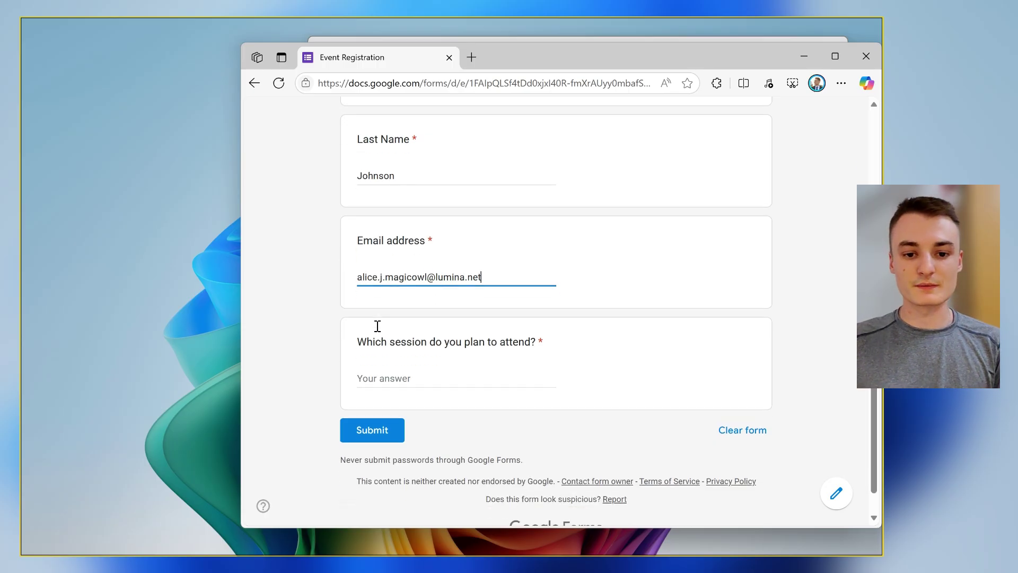
# Step: Copy the session number from D2 and enter 2 in the session answer
pyautogui.press('super+Tab')
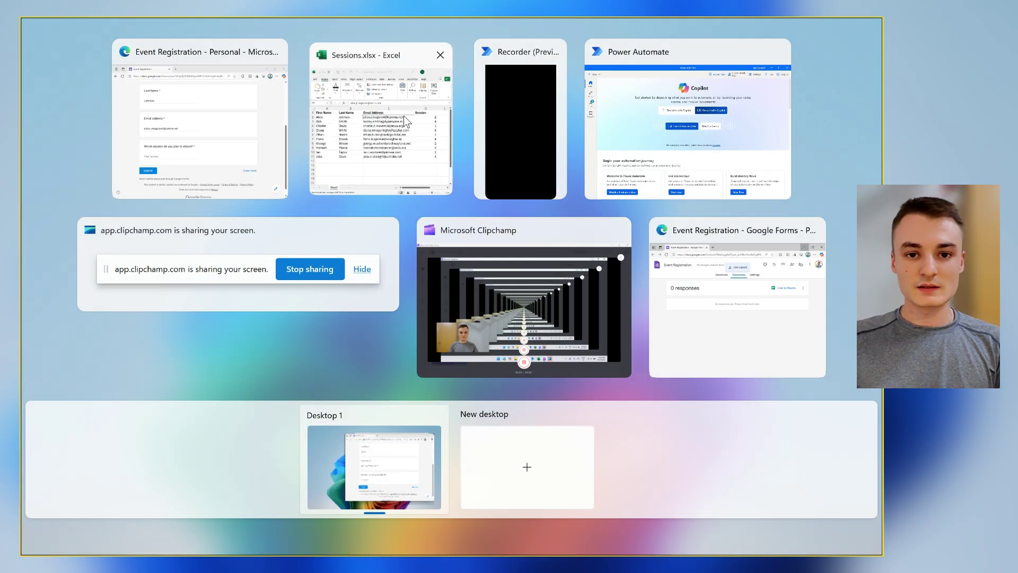
pyautogui.click(404, 116)
pyautogui.click(746, 226)
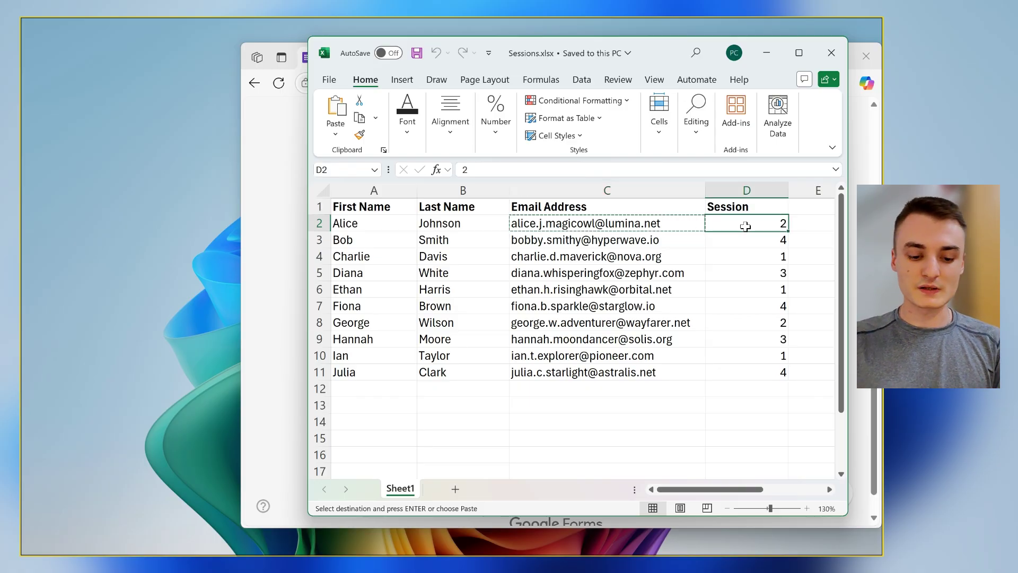
pyautogui.hotkey('ctrl', 'c')
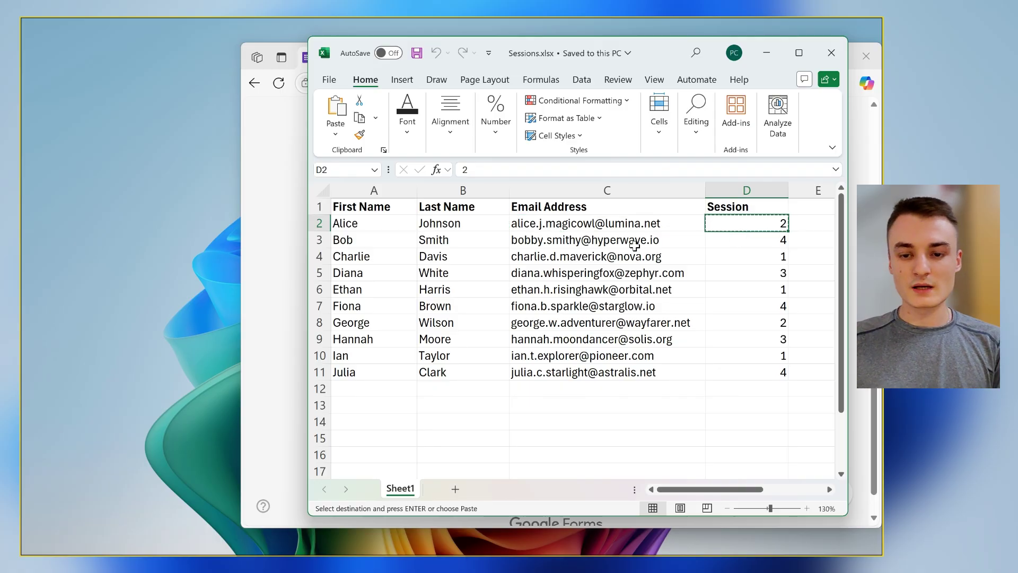
pyautogui.press('super+Tab')
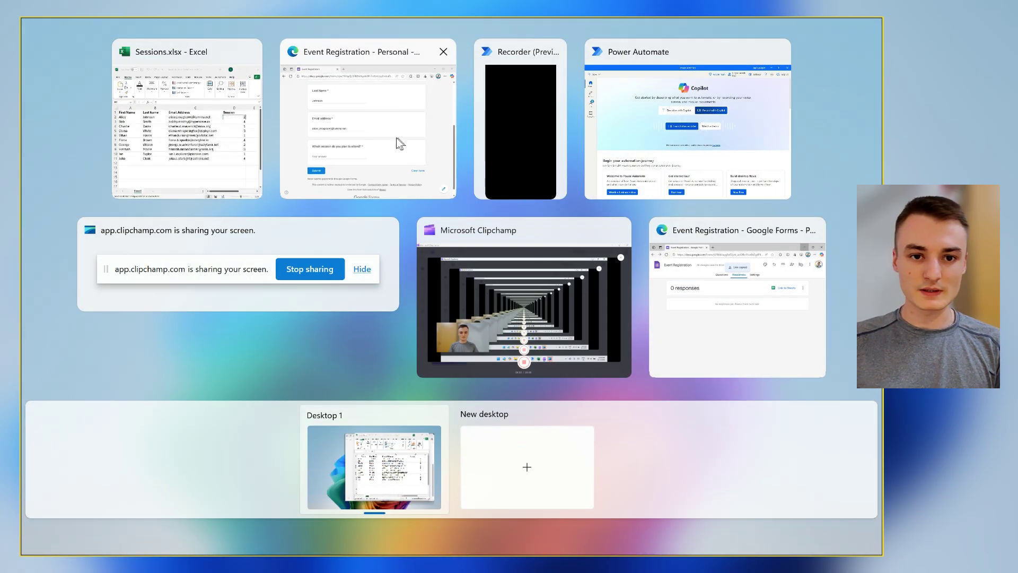
pyautogui.click(391, 135)
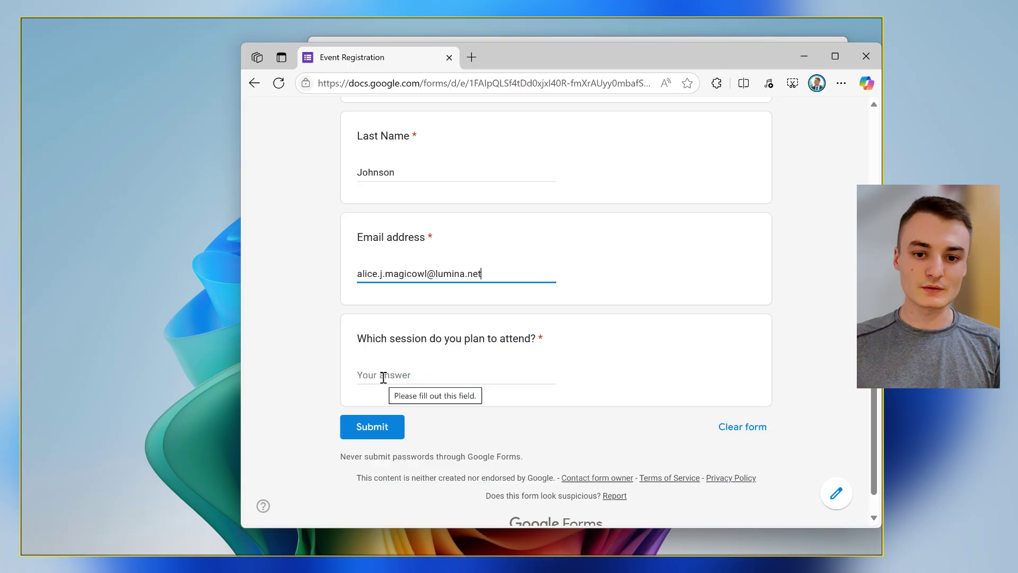
pyautogui.click(383, 377)
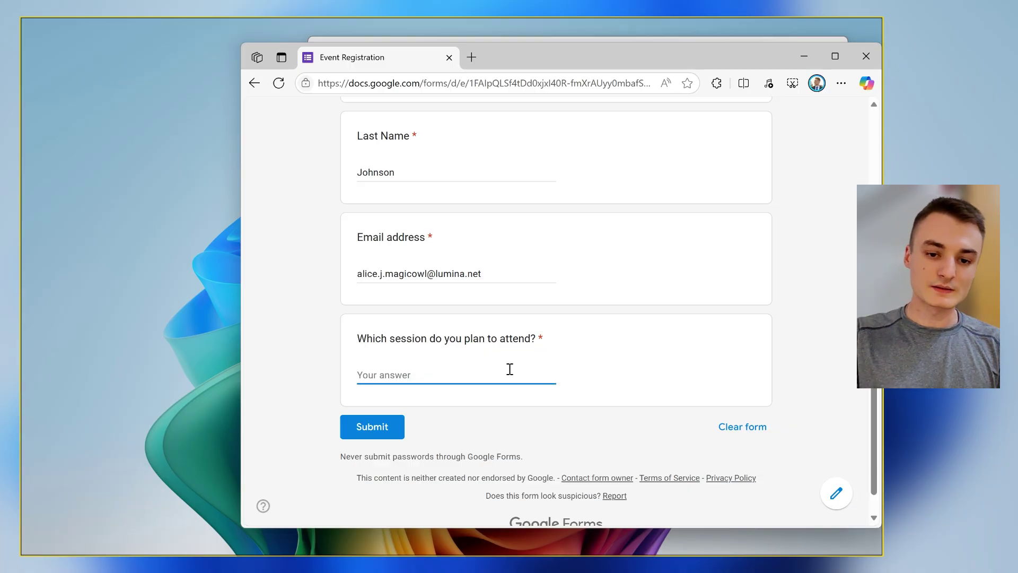
pyautogui.write('2')
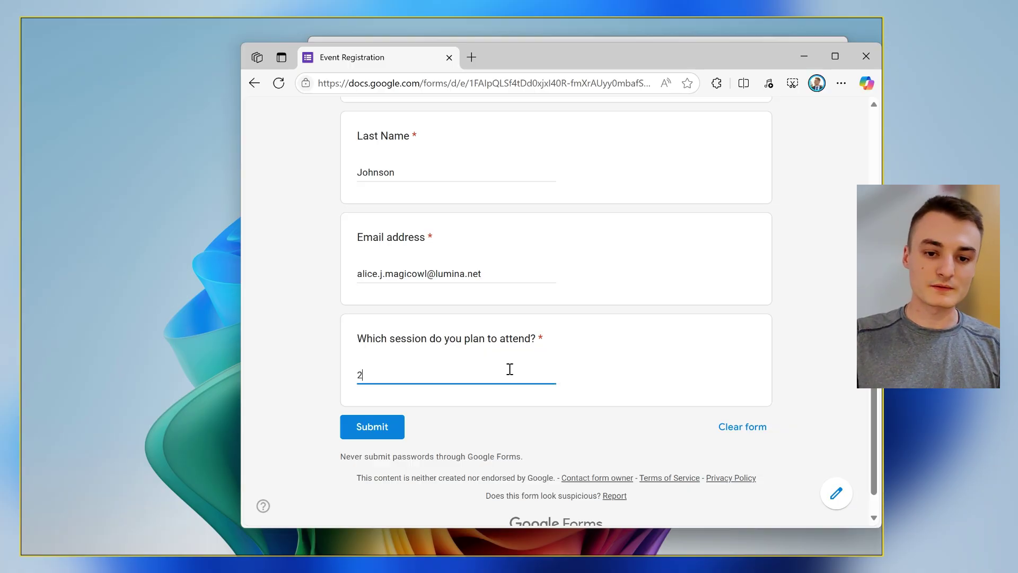
# Step: Submit the first attendee's registration and open a blank response for the next one
pyautogui.click(391, 430)
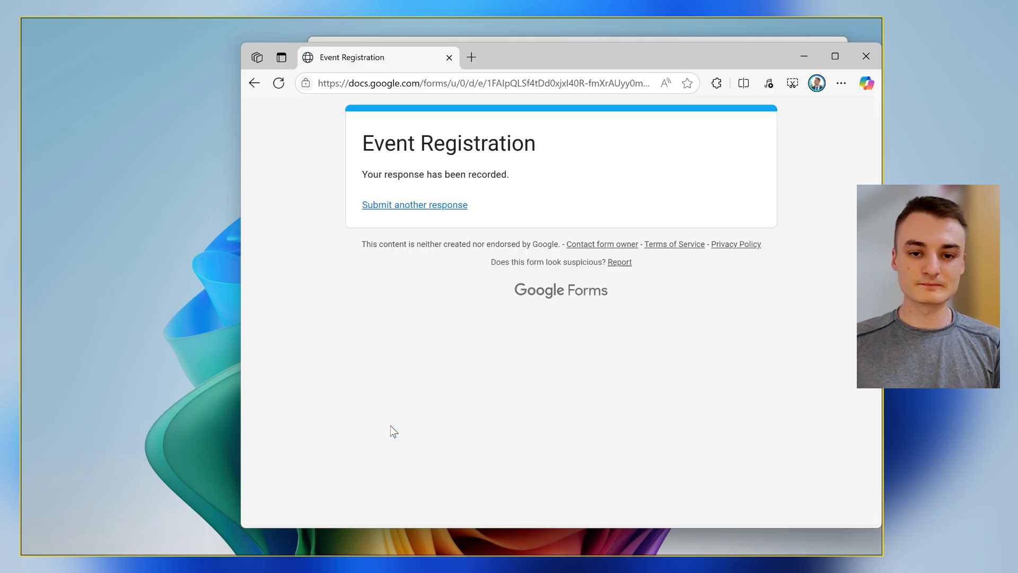
pyautogui.click(410, 208)
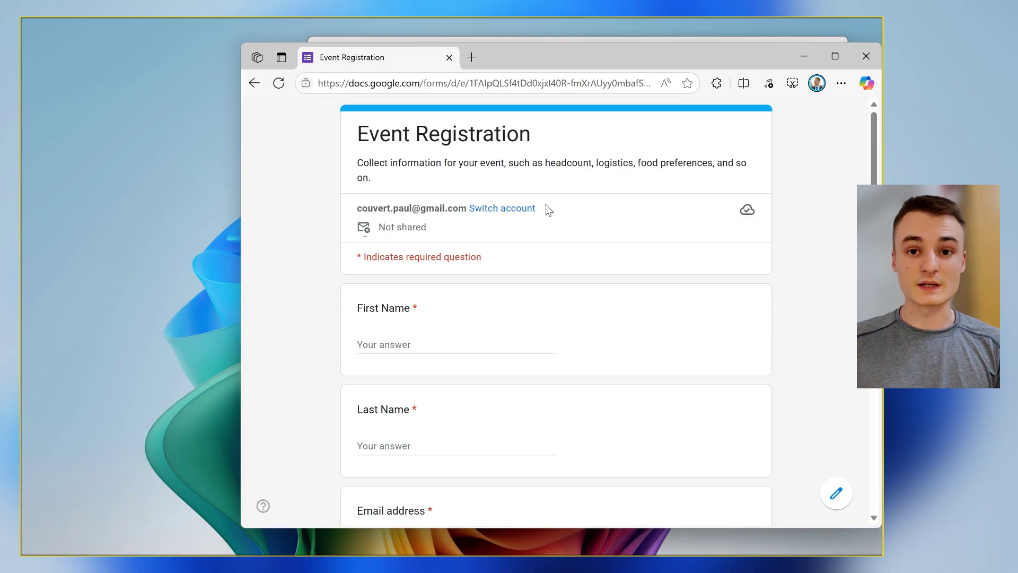
pyautogui.press('super+Tab')
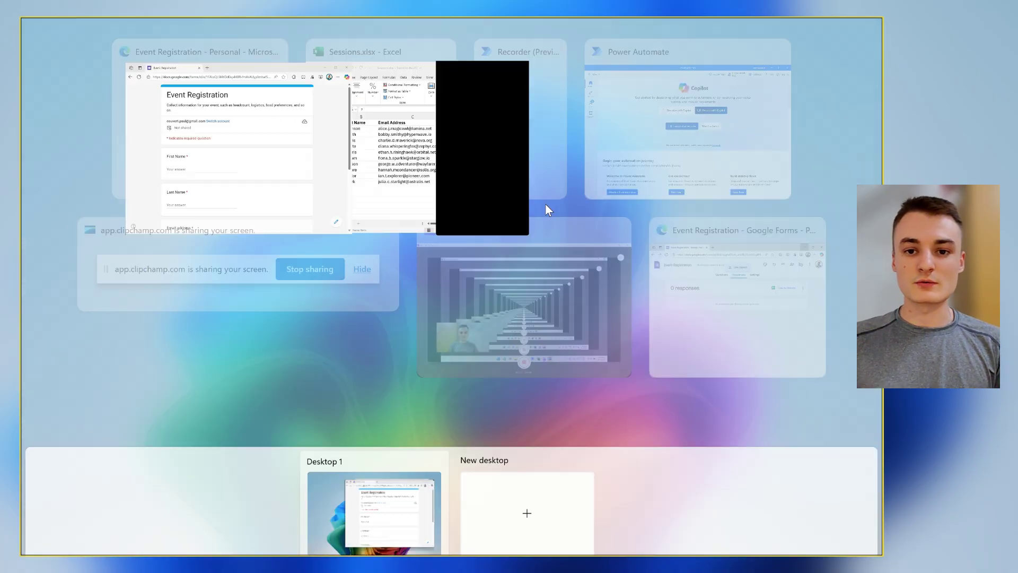
# Step: Switch to the Sessions spreadsheet while wrapping up the Copilot recording
pyautogui.click(392, 145)
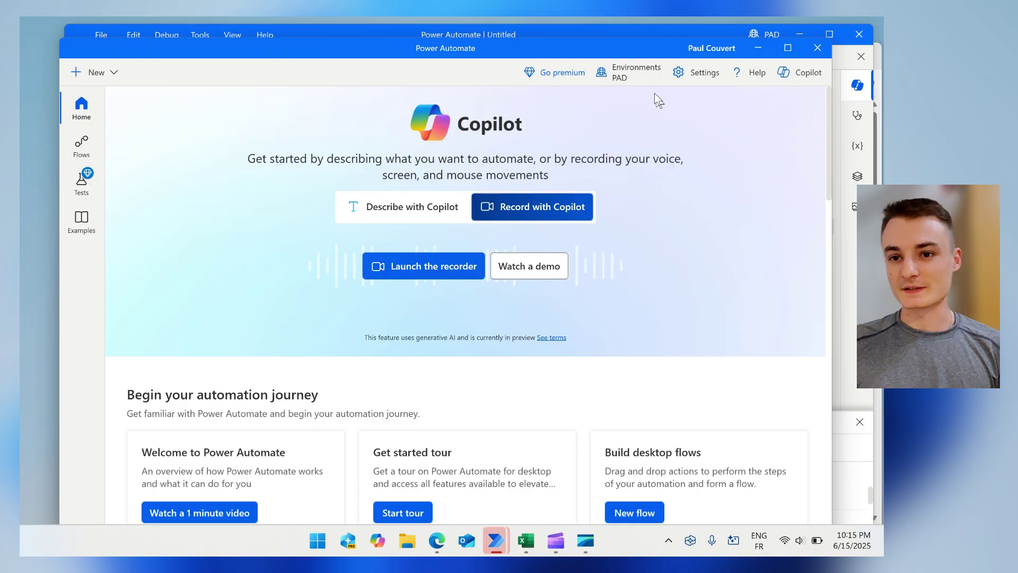
# Step: Reveal the generated Untitled flow and scroll through its 25 actions and 5 errors
pyautogui.click(753, 49)
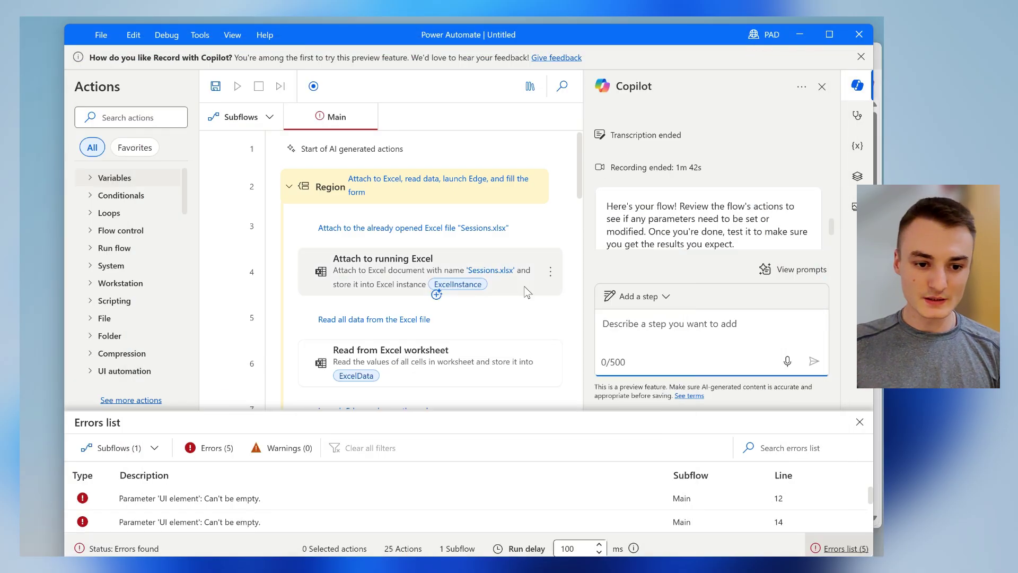
pyautogui.scroll(-10, 497, 236)
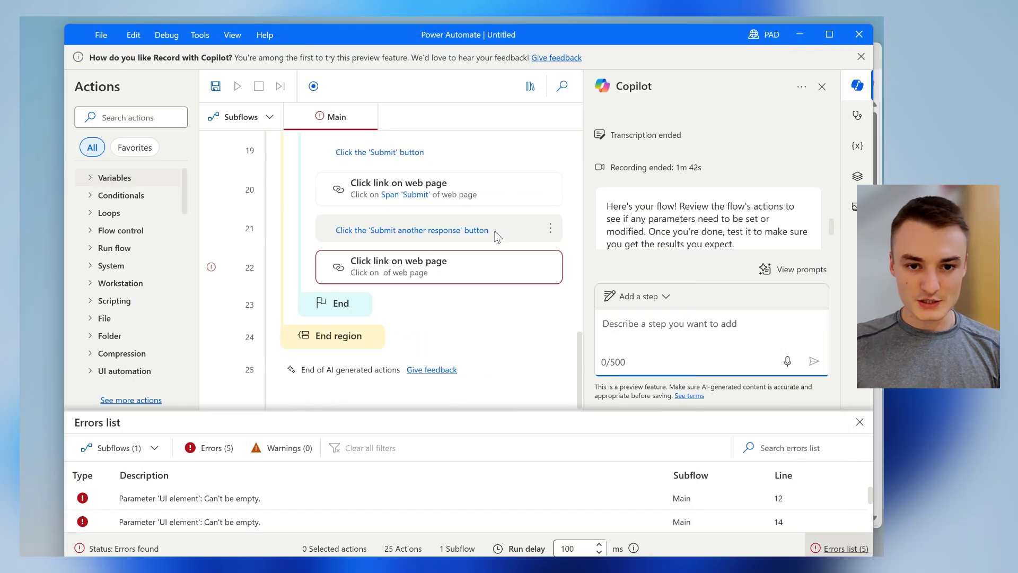
pyautogui.scroll(8, 497, 237)
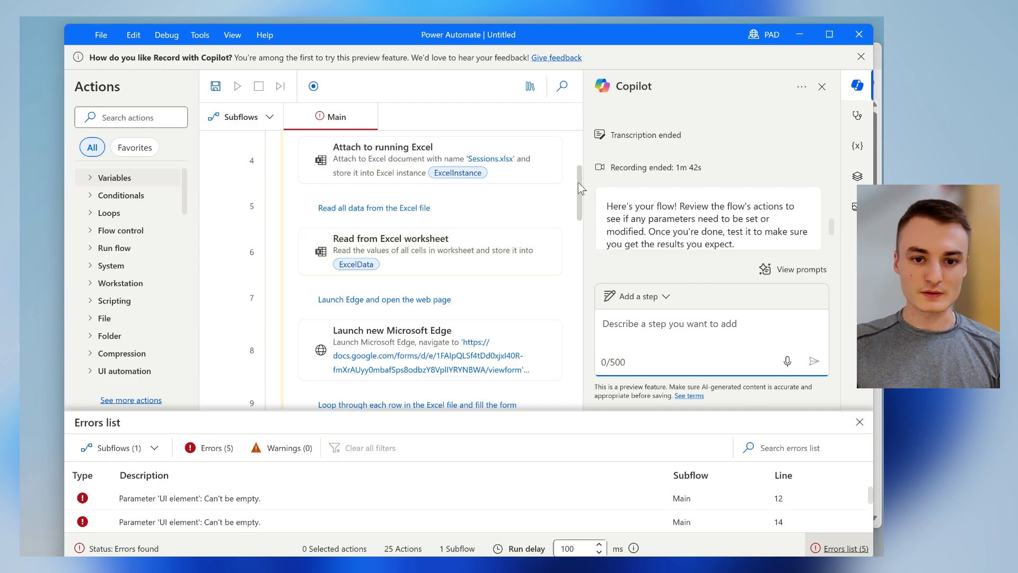
pyautogui.moveTo(576, 182); pyautogui.dragTo(578, 249)
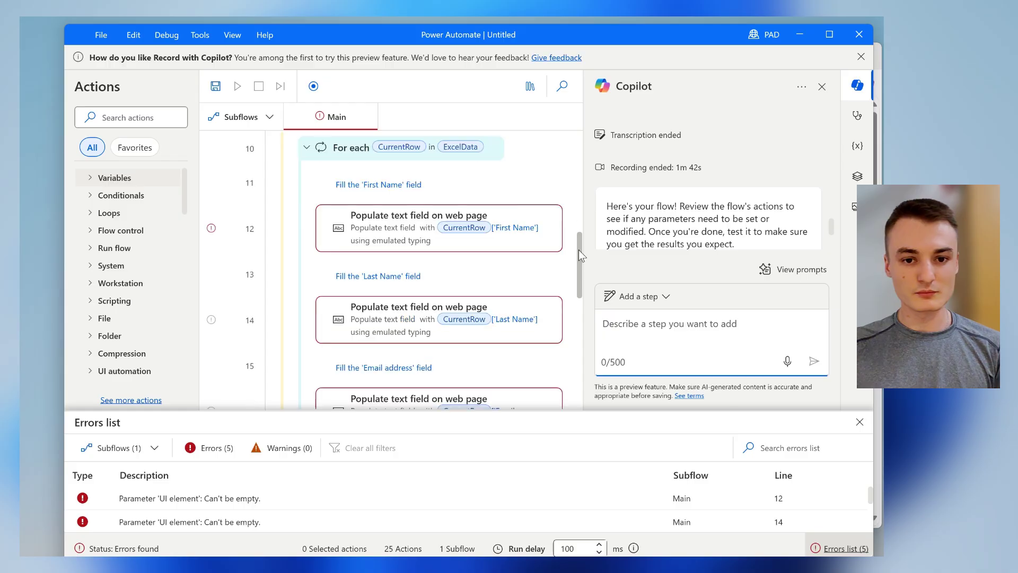
# Step: Capture the form's First Name box as line 12's Populate text field UI element and save
pyautogui.doubleClick(507, 238)
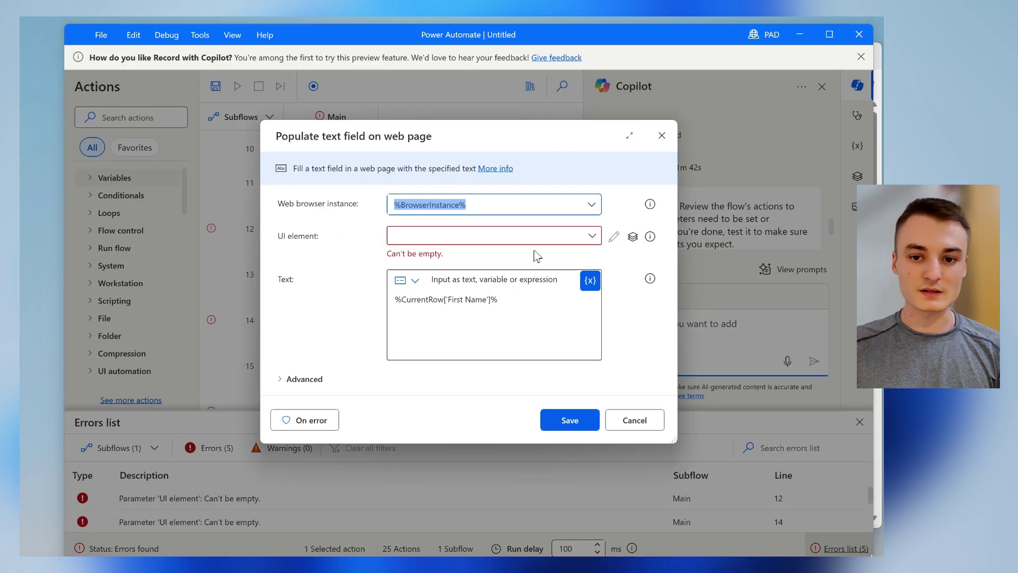
pyautogui.click(562, 238)
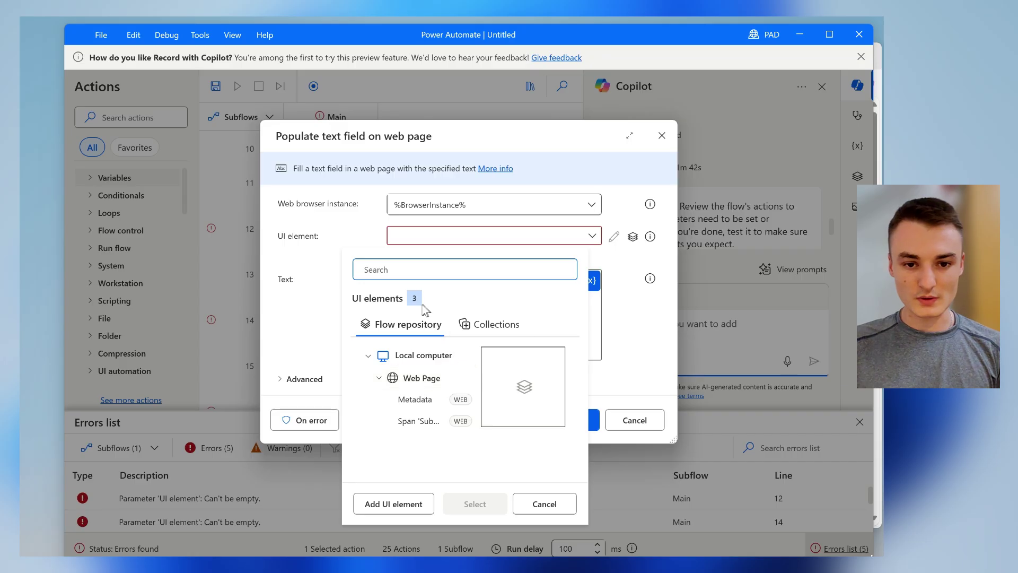
pyautogui.click(393, 504)
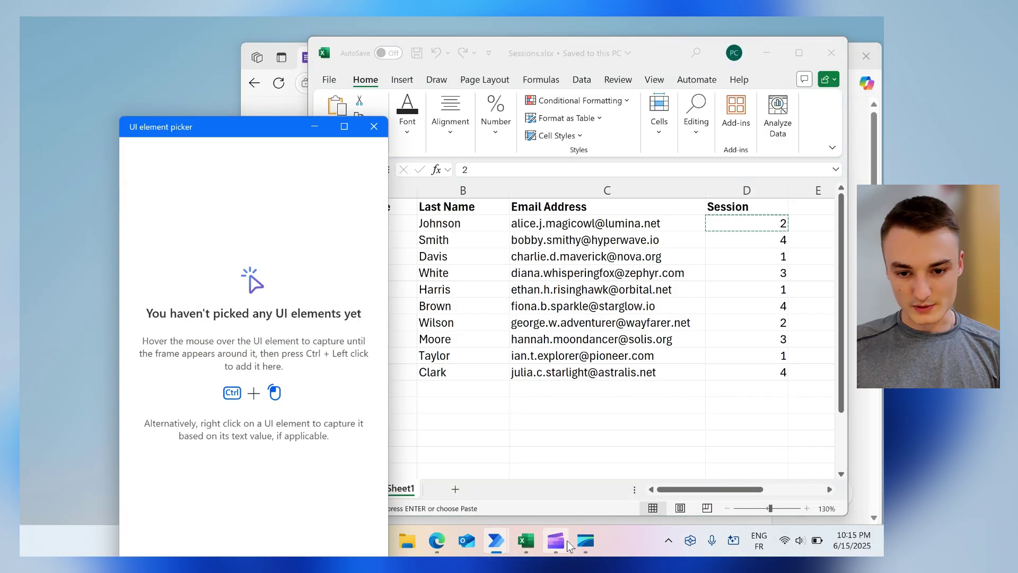
pyautogui.moveTo(436, 540)
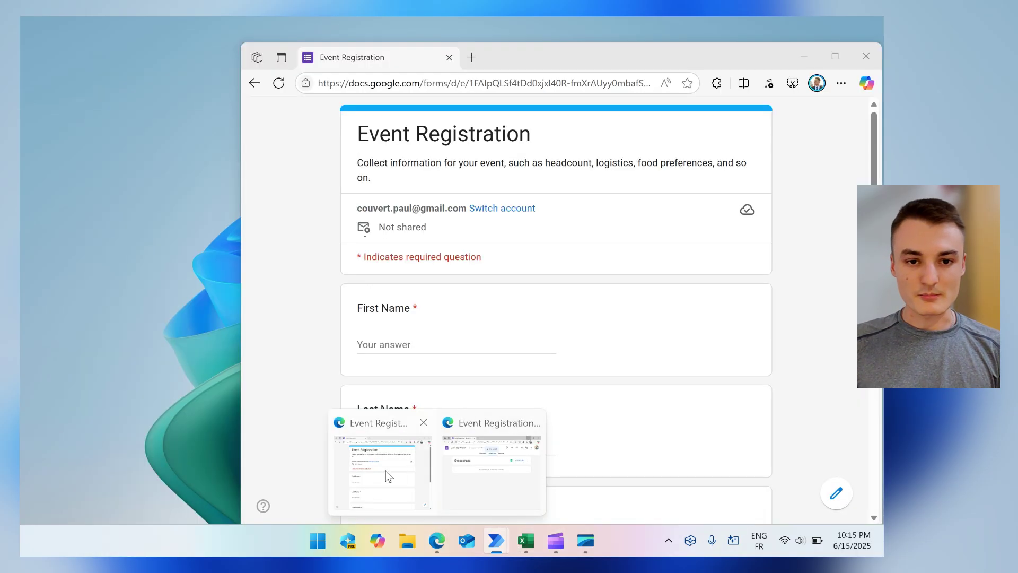
pyautogui.click(386, 470)
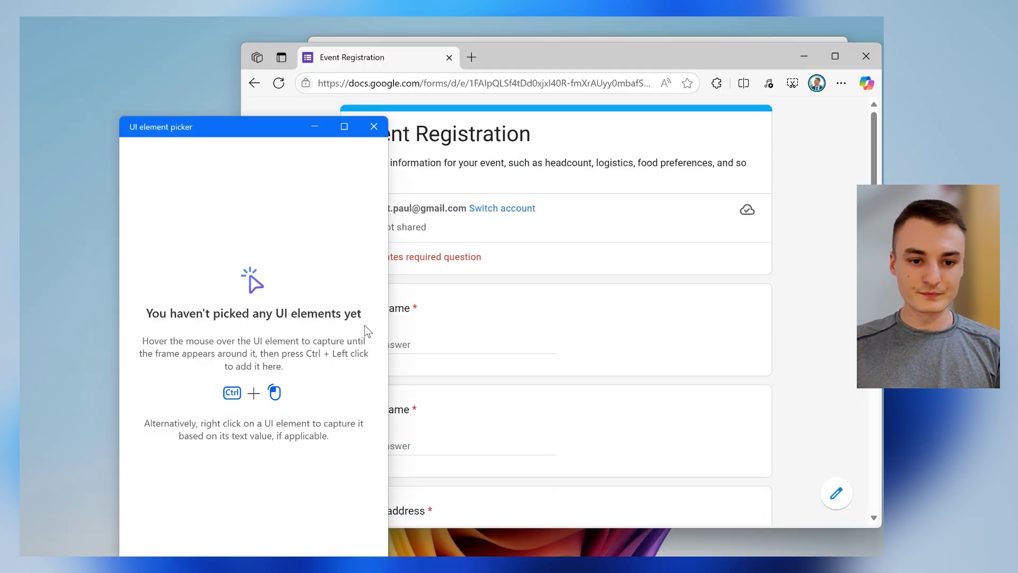
pyautogui.keyDown('ctrl'); pyautogui.click(431, 344); pyautogui.keyUp('ctrl')
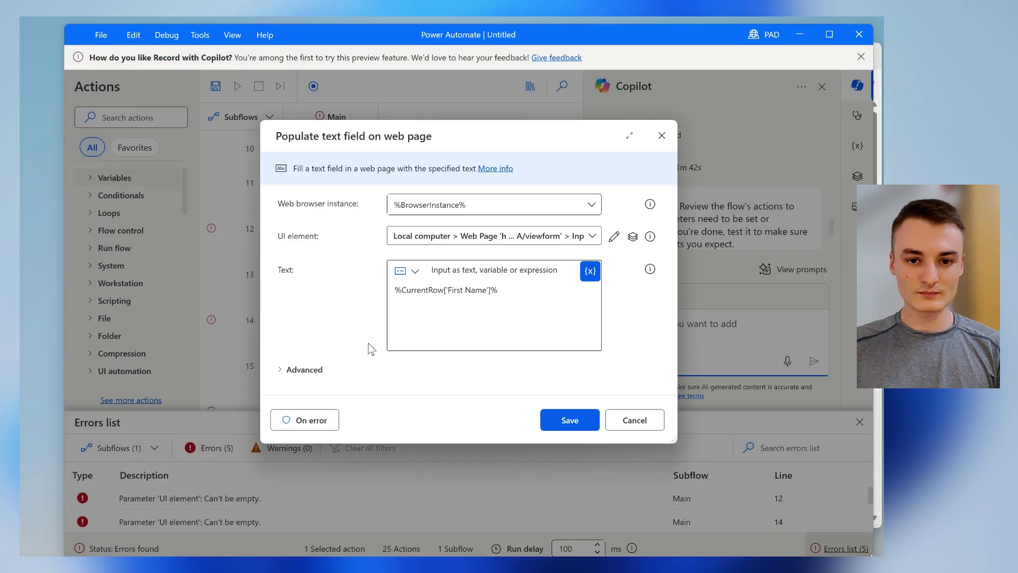
pyautogui.click(563, 418)
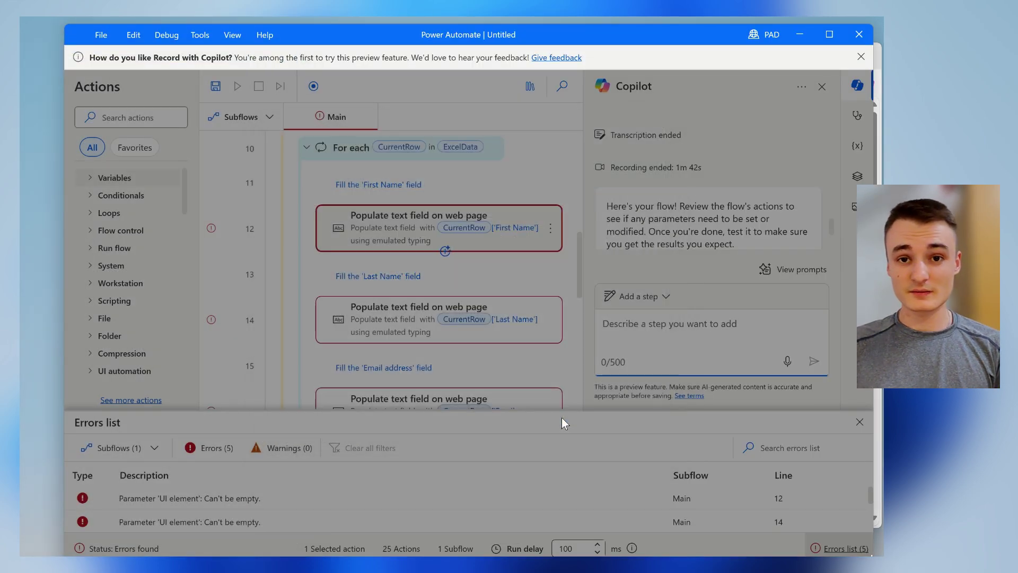
# Step: Scroll through the flow to review its actions and remaining errors
pyautogui.scroll(-8, 491, 265)
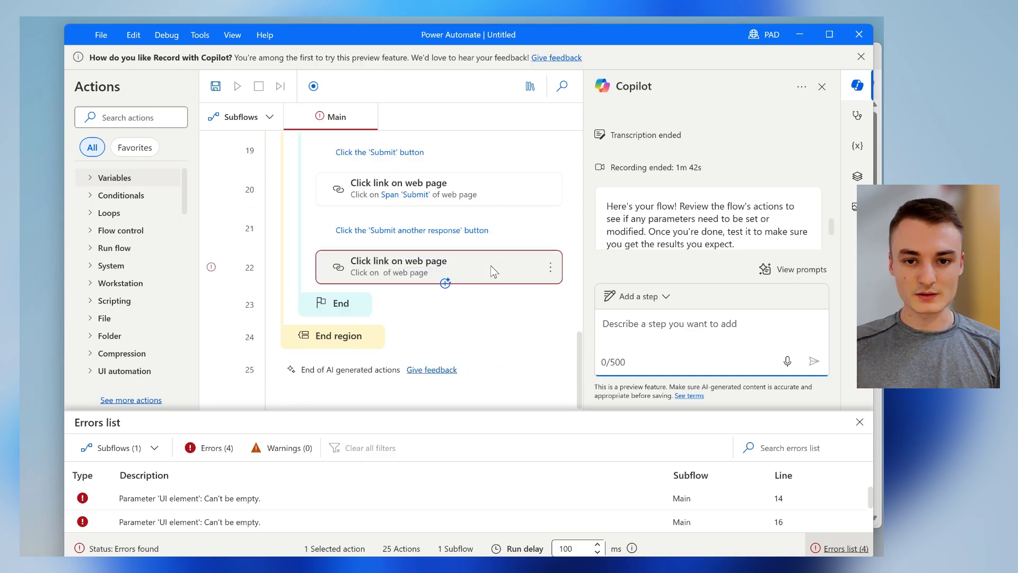
pyautogui.scroll(10, 491, 265)
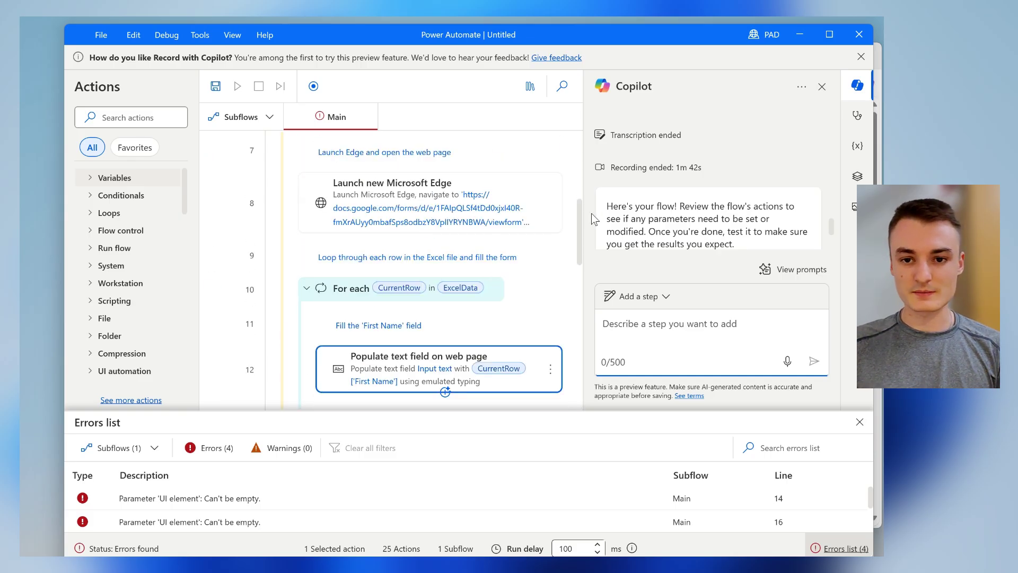
pyautogui.moveTo(581, 218); pyautogui.dragTo(577, 275)
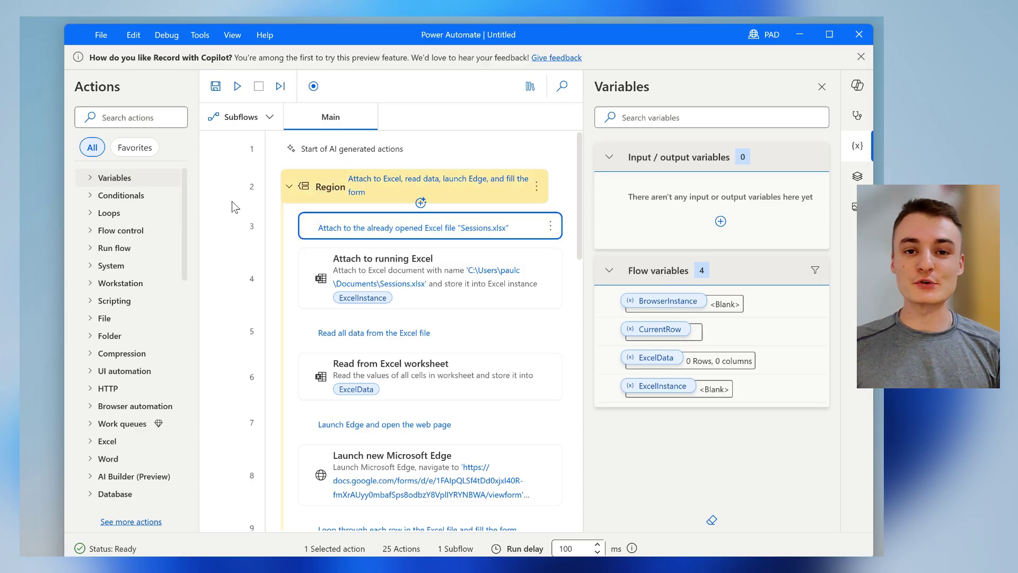
# Step: Run the recorded flow to submit the Excel rows as Event Registration responses, then start a blank response
pyautogui.click(238, 94)
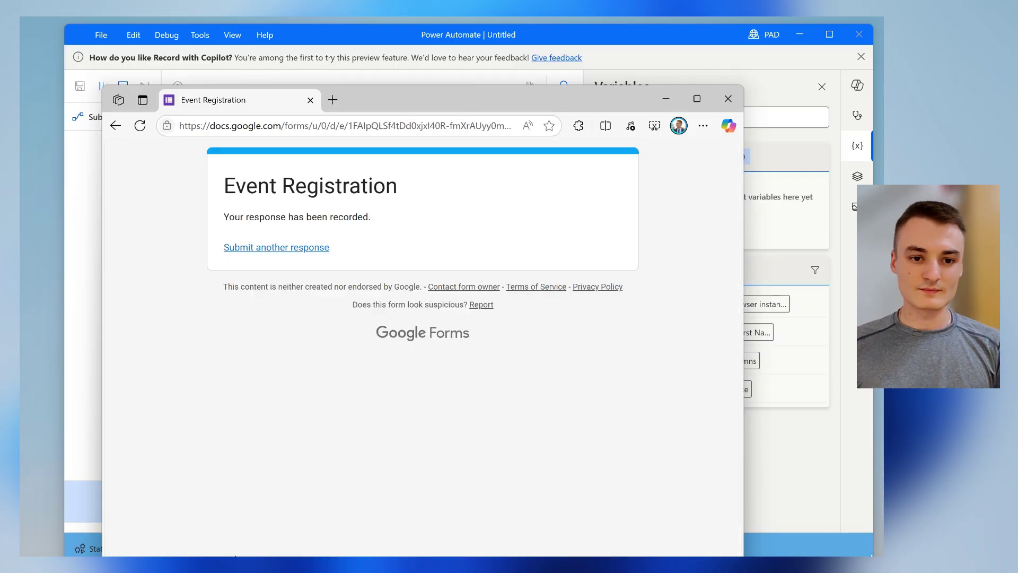
pyautogui.click(279, 248)
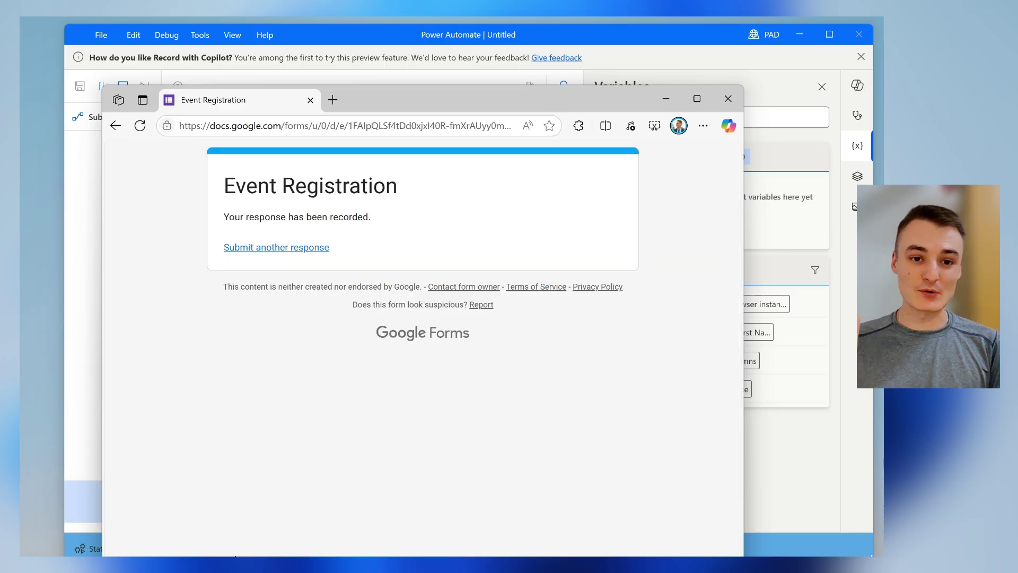
pyautogui.click(276, 248)
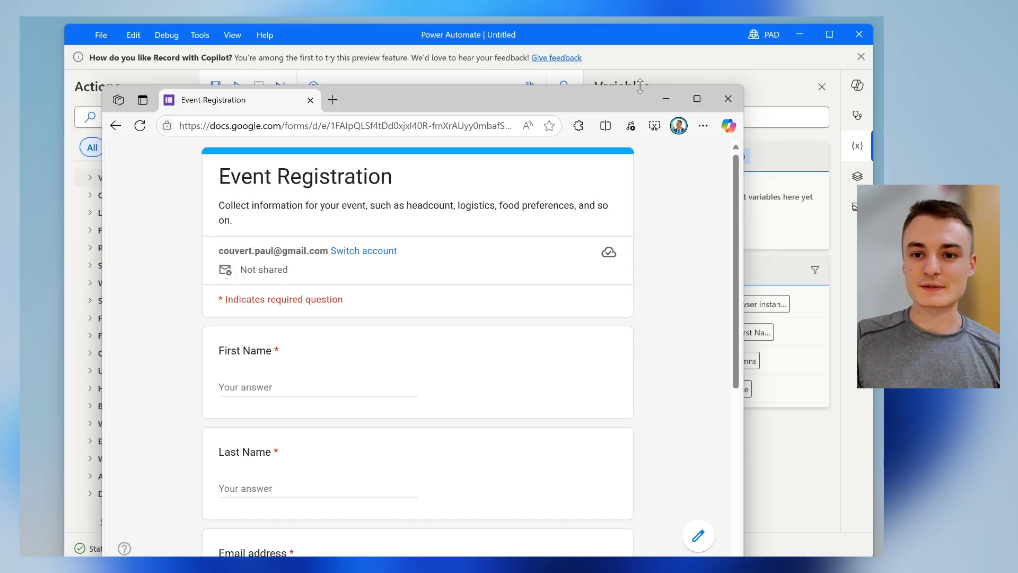
pyautogui.click(664, 101)
pyautogui.press('super+Tab')
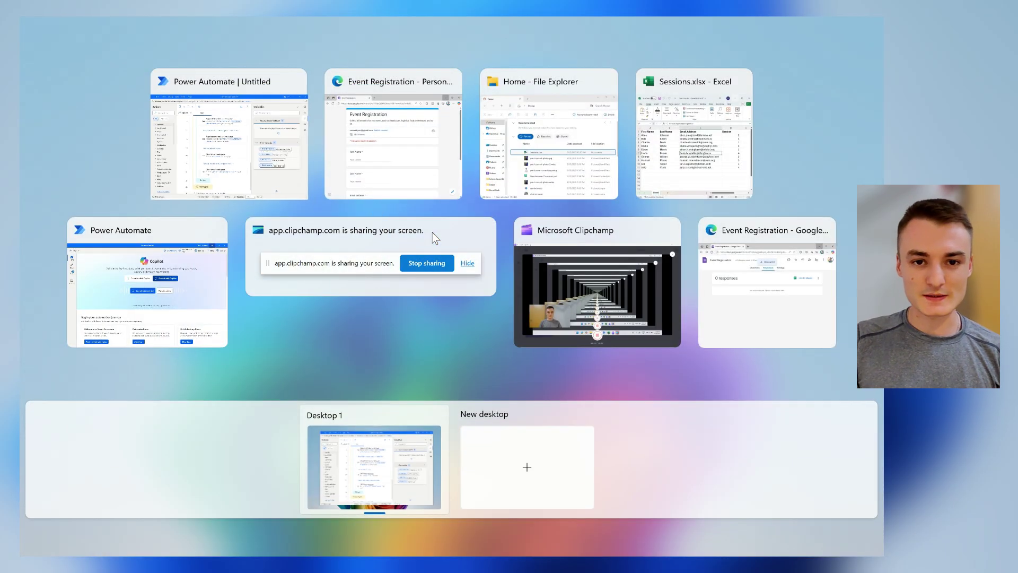
pyautogui.click(411, 167)
pyautogui.press('super+Tab')
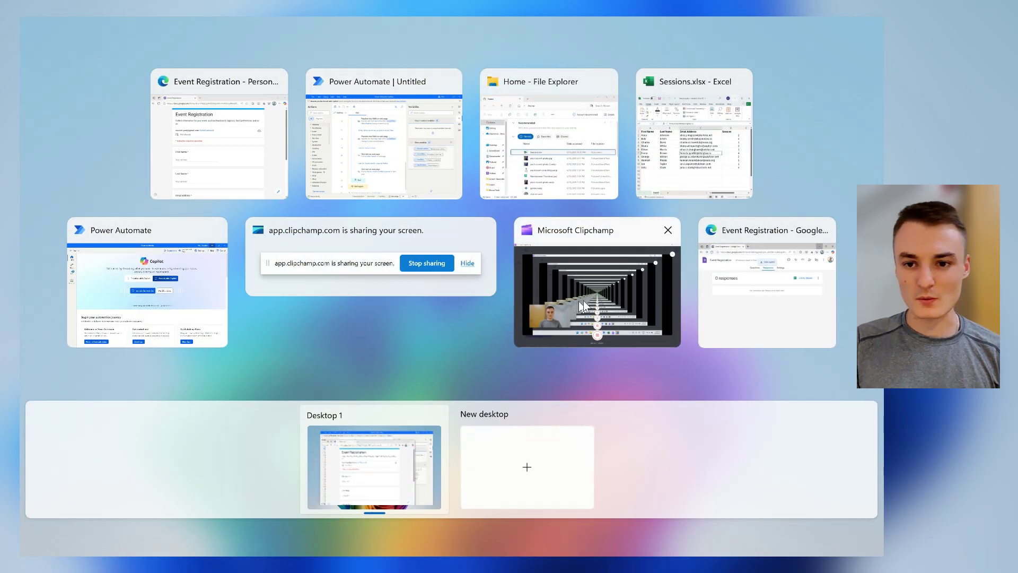
pyautogui.click(736, 287)
pyautogui.scroll(-6, 427, 336)
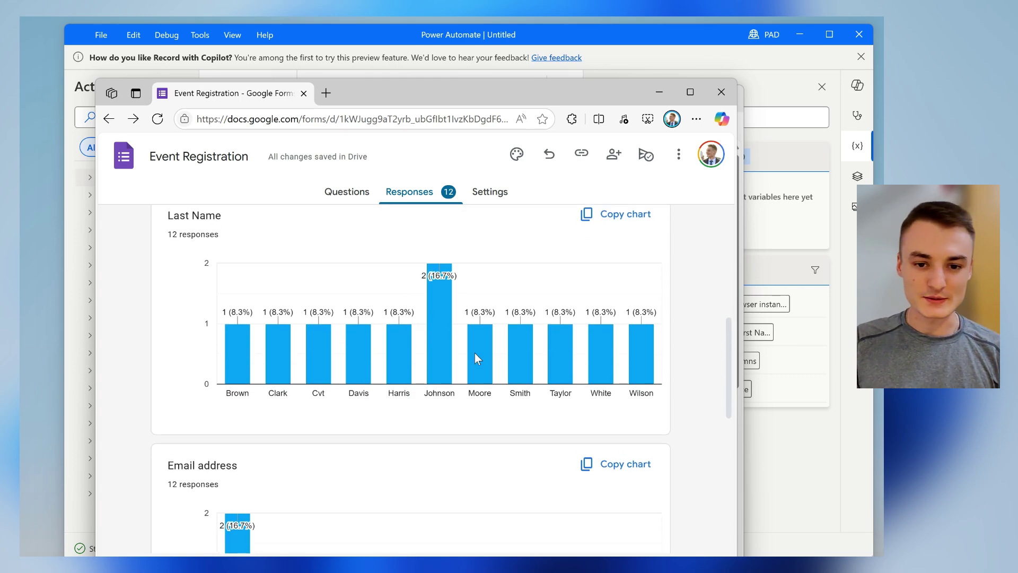
pyautogui.scroll(-1, 285, 338)
pyautogui.scroll(-4, 286, 338)
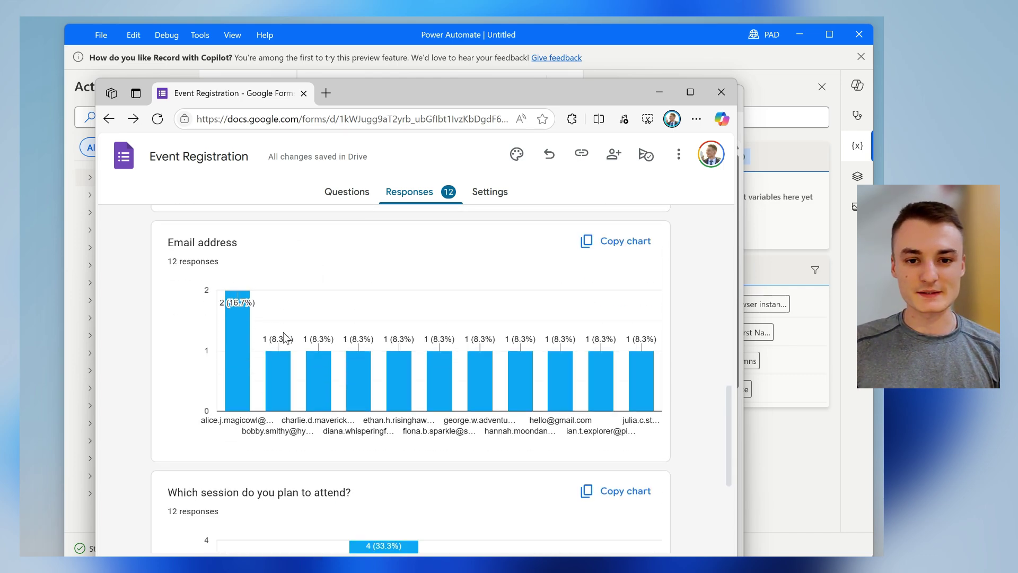
pyautogui.scroll(10, 451, 212)
pyautogui.click(545, 290)
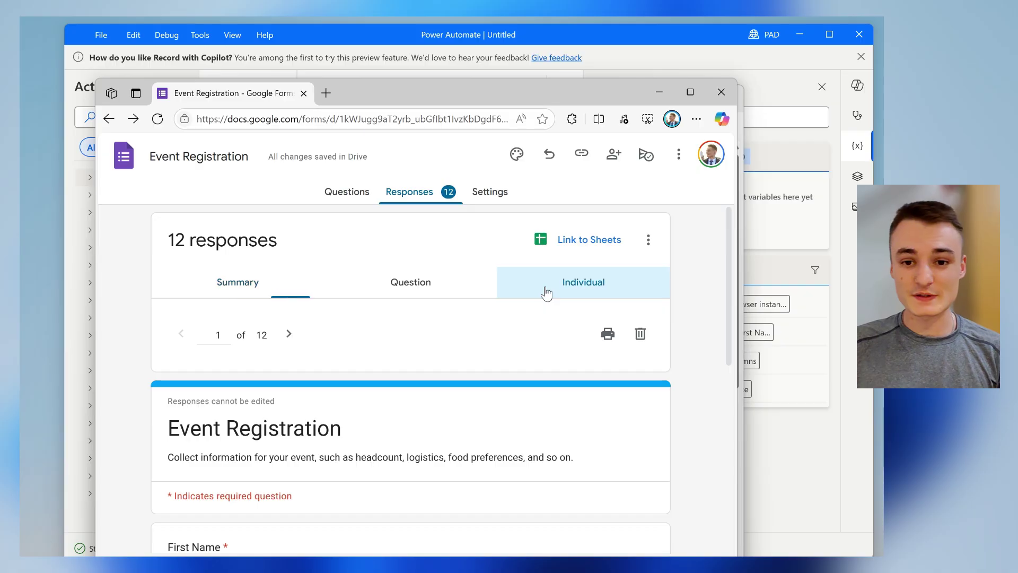
pyautogui.scroll(-3, 546, 291)
pyautogui.scroll(3, 545, 287)
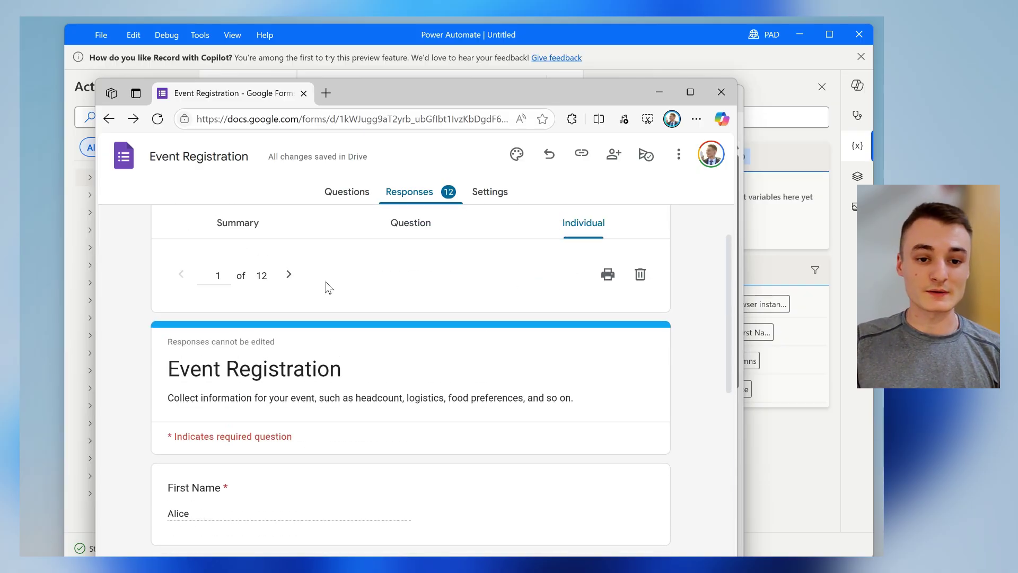
pyautogui.click(286, 273)
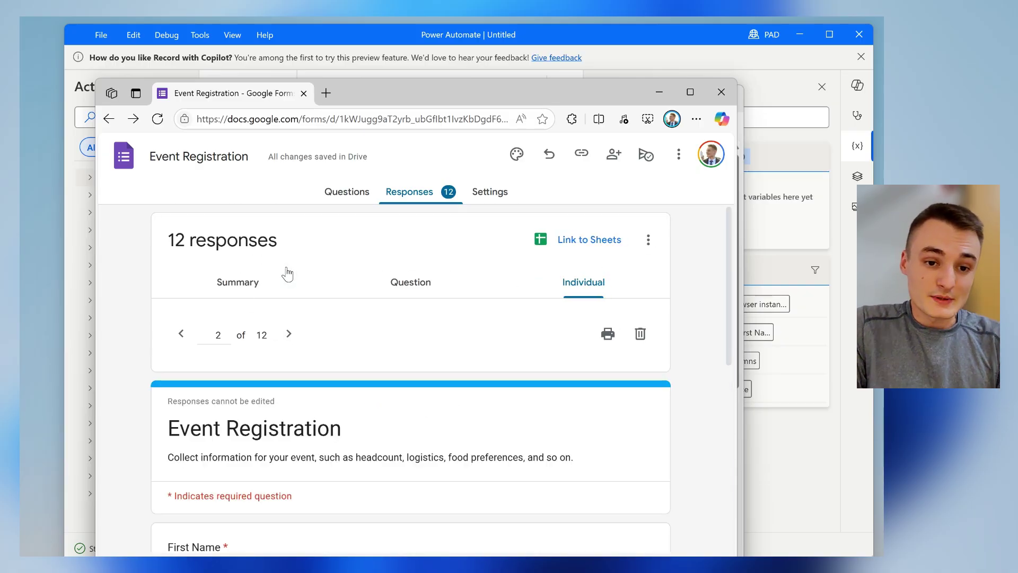
pyautogui.click(293, 344)
pyautogui.click(295, 340)
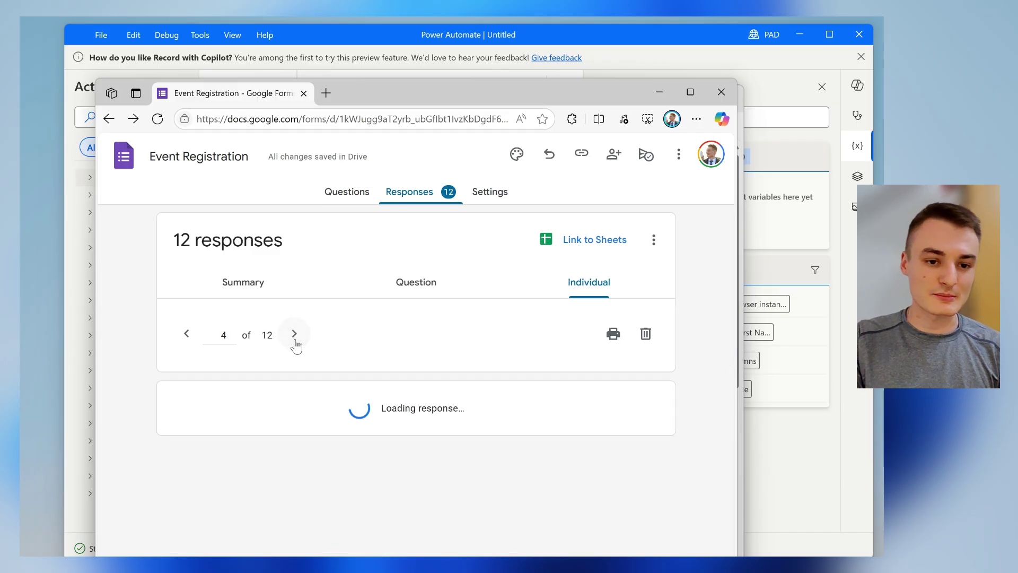
pyautogui.scroll(-5, 295, 339)
pyautogui.scroll(-3, 498, 311)
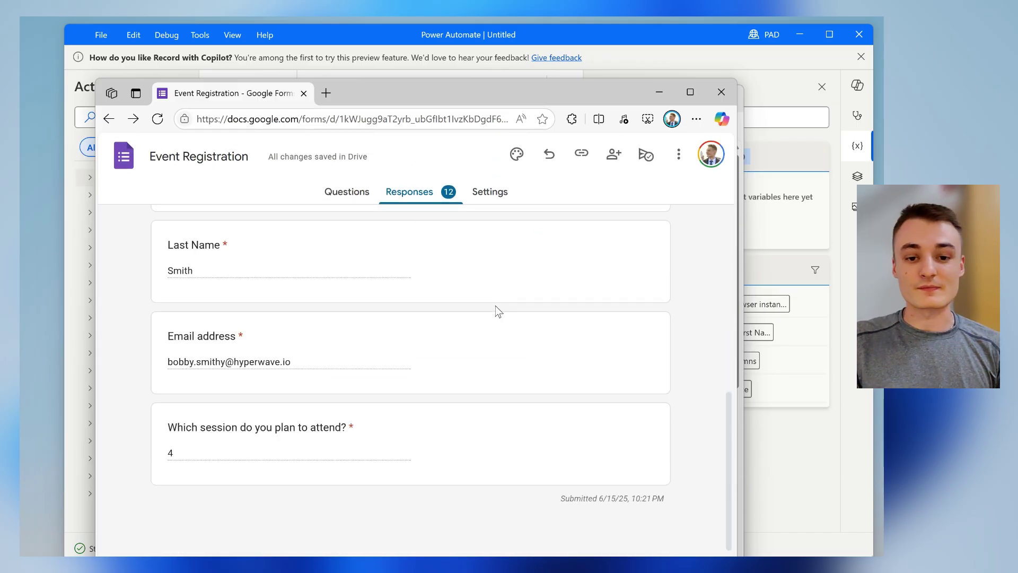
pyautogui.click(650, 83)
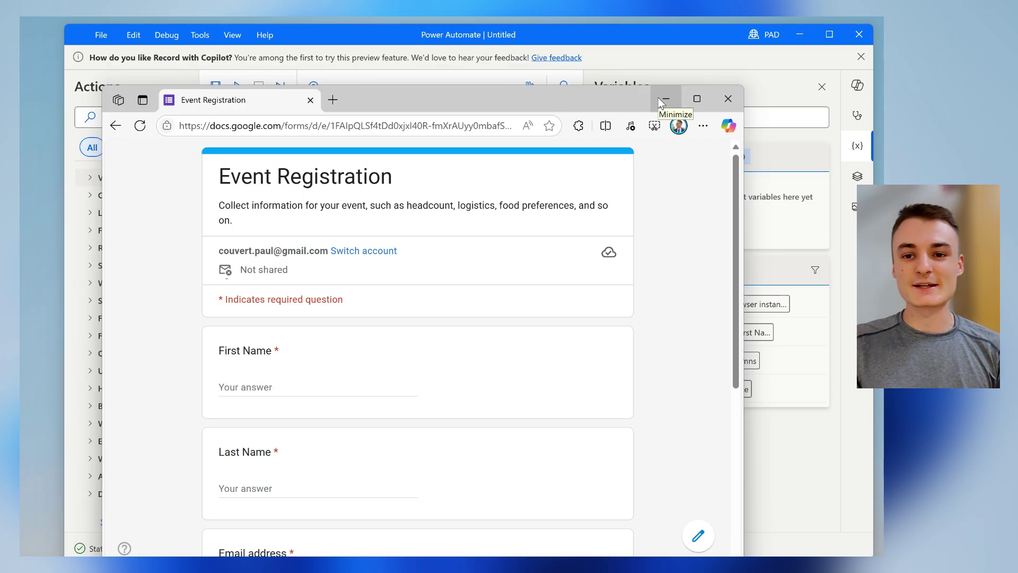
# Step: Minimize the Edge form and view the 25-action Copilot flow from the top in Power Automate
pyautogui.click(659, 101)
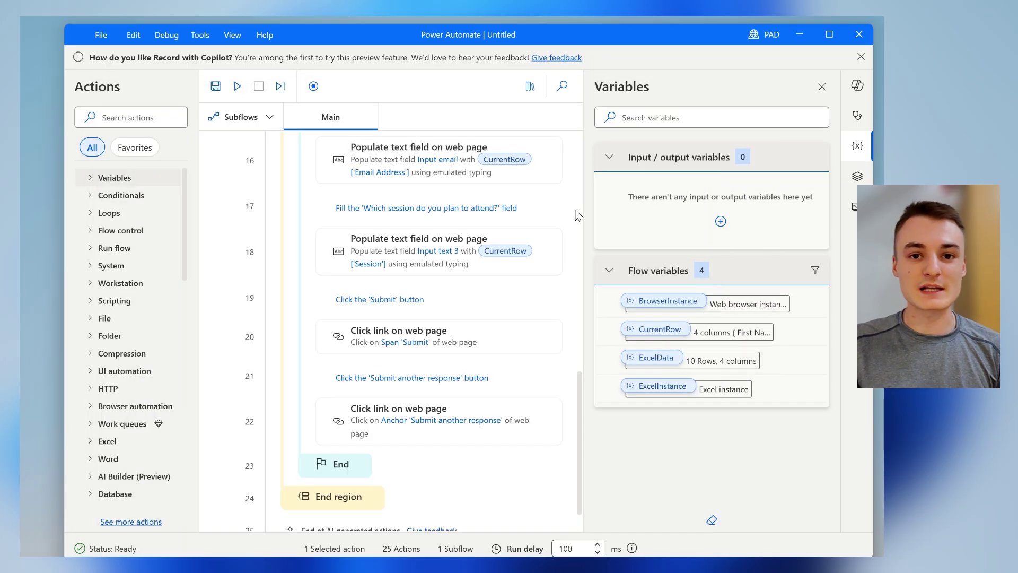
pyautogui.scroll(10, 578, 215)
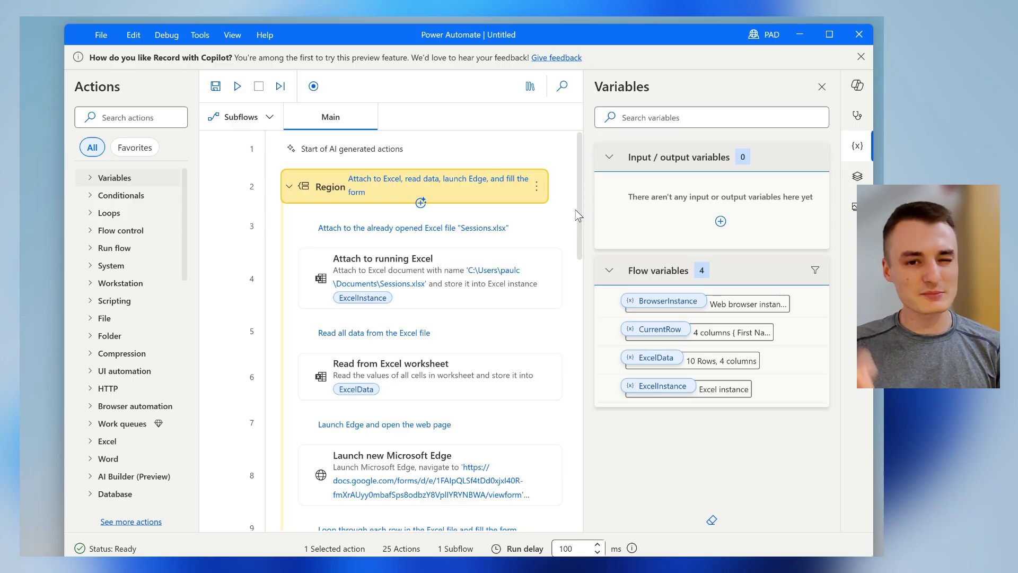
pyautogui.scroll(-10, 578, 215)
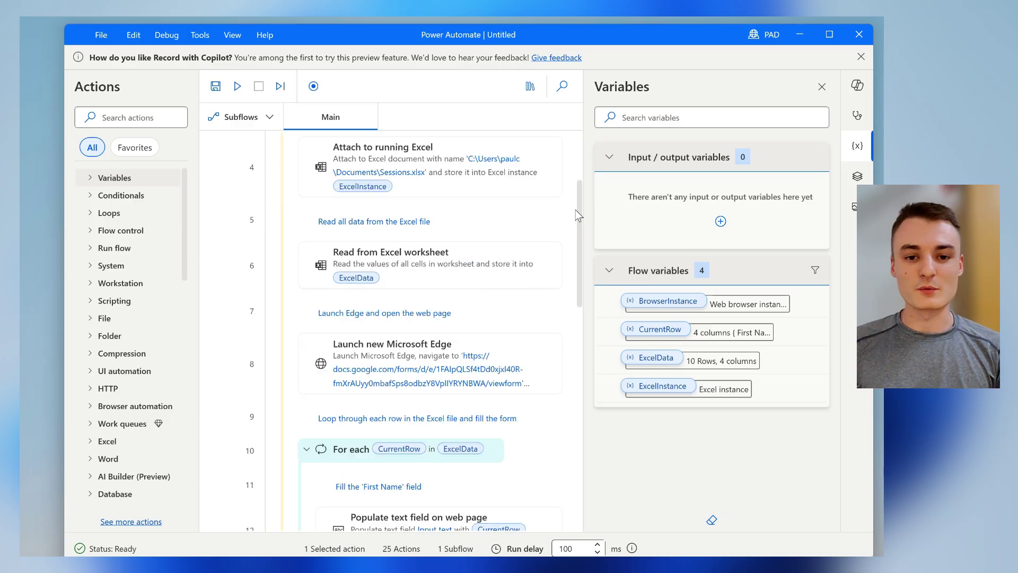
pyautogui.scroll(10, 578, 214)
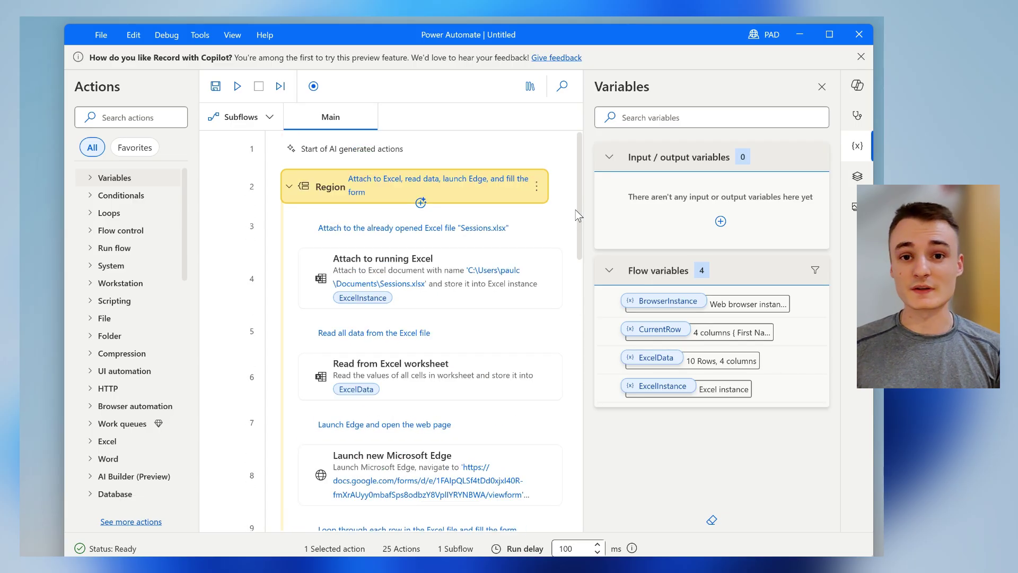